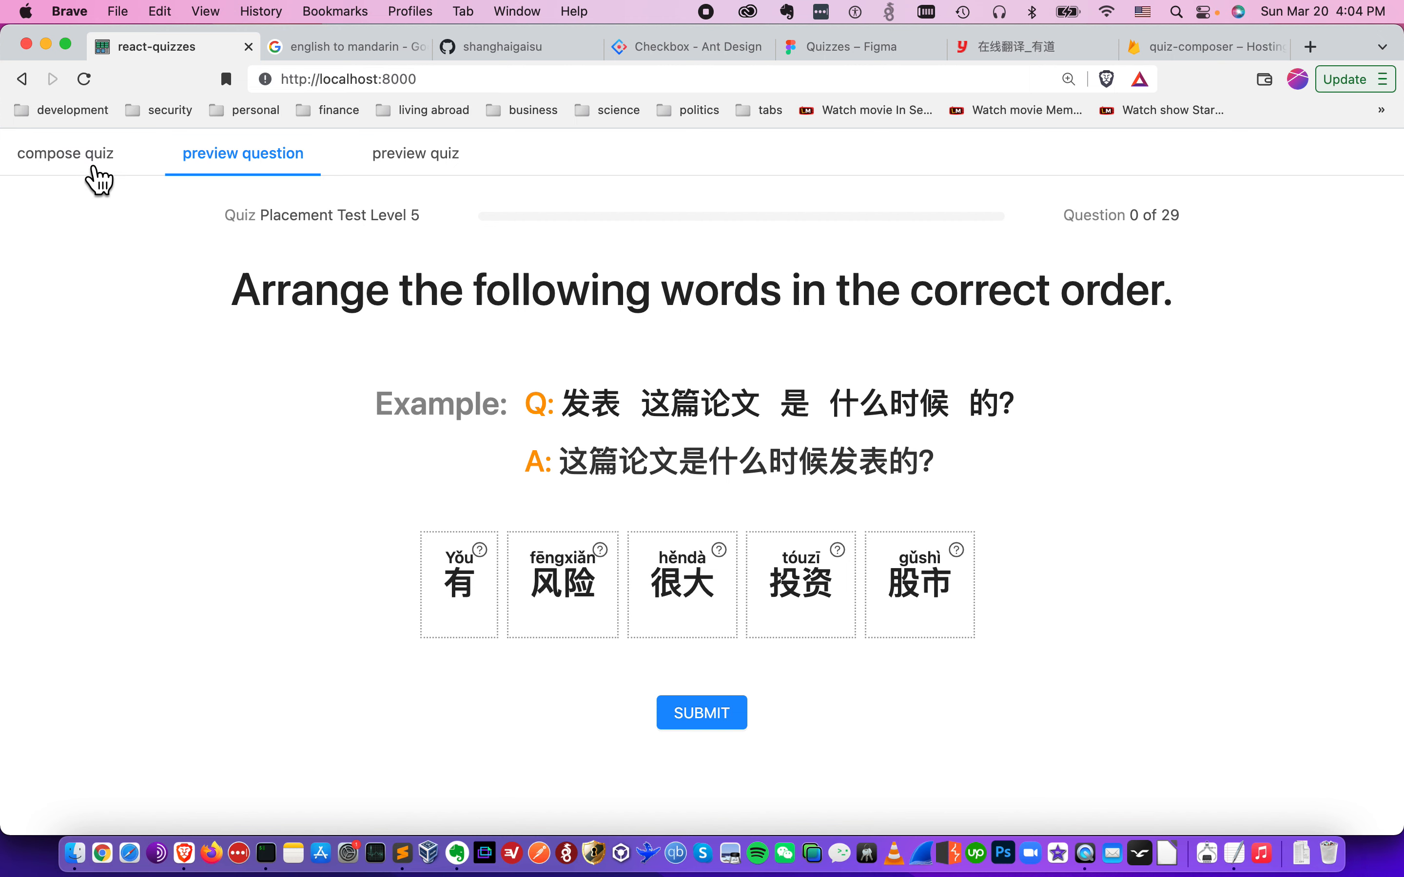
- Add a new question to Placement Test Level 5 and insert a Header Text element in it
click(65, 153)
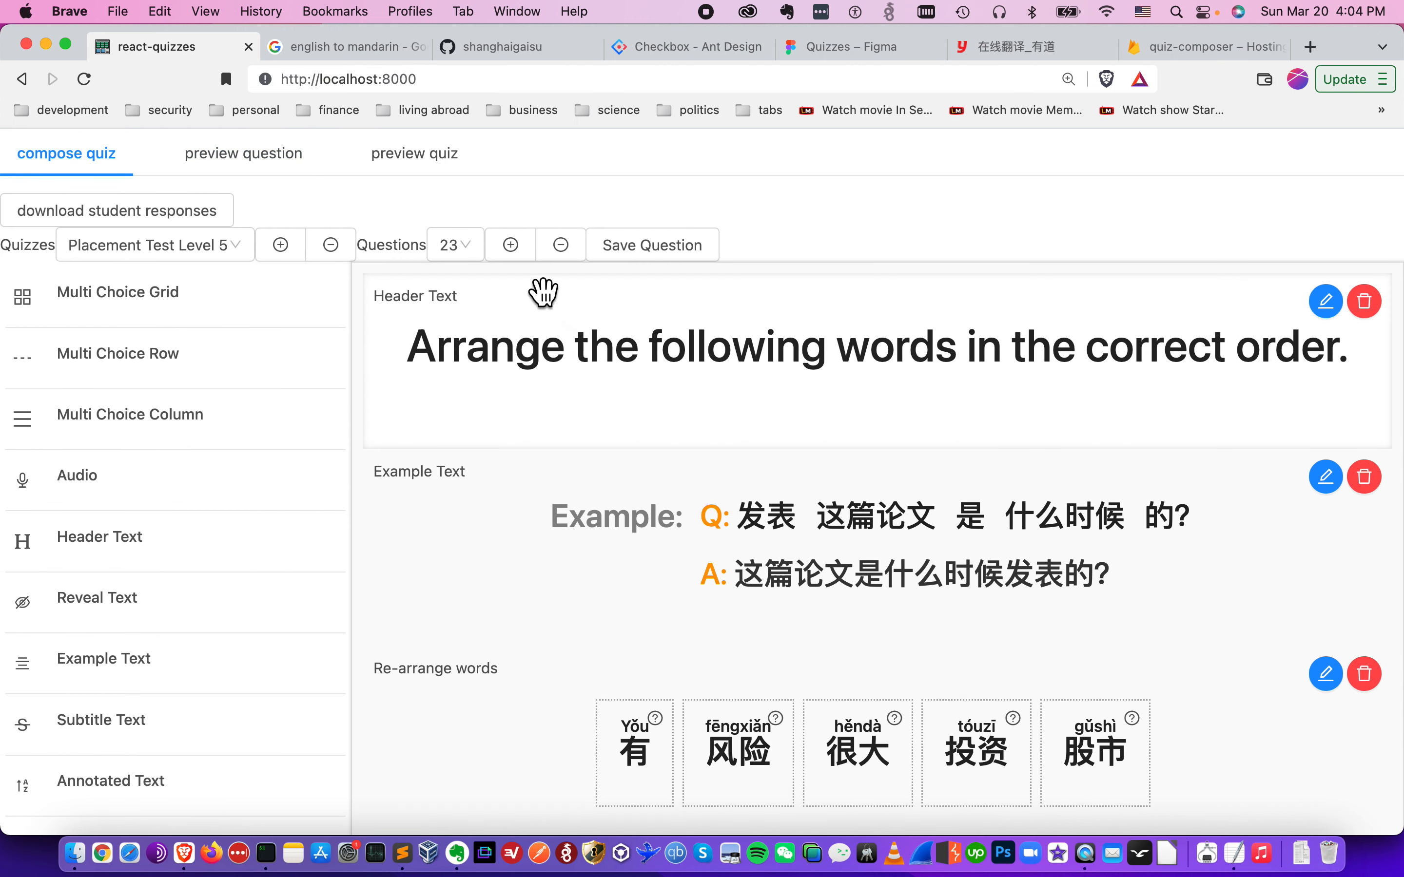
click(590, 244)
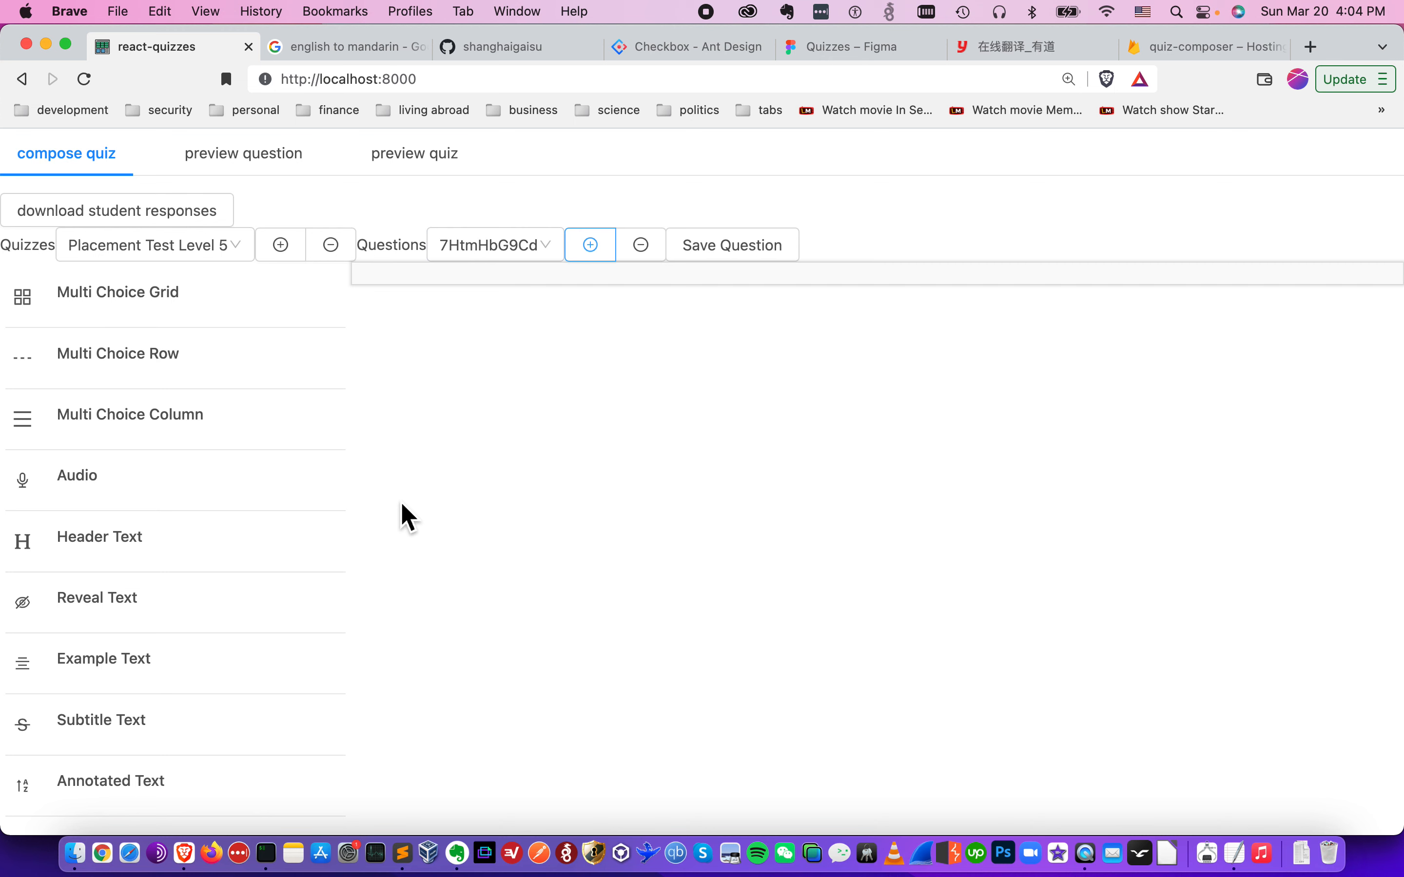
key(super+Tab)
key(super+Tab)
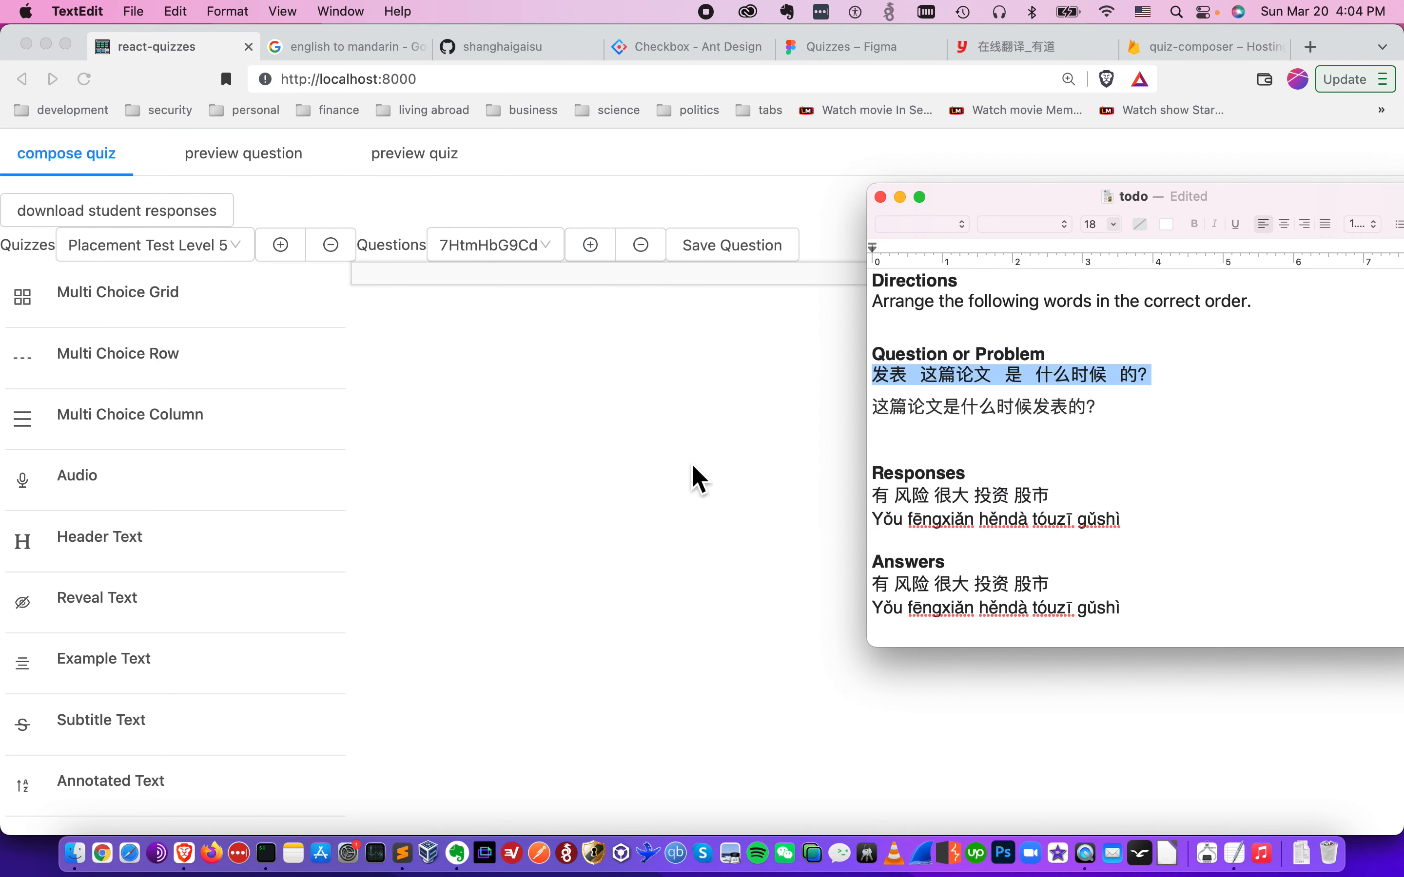
click(257, 539)
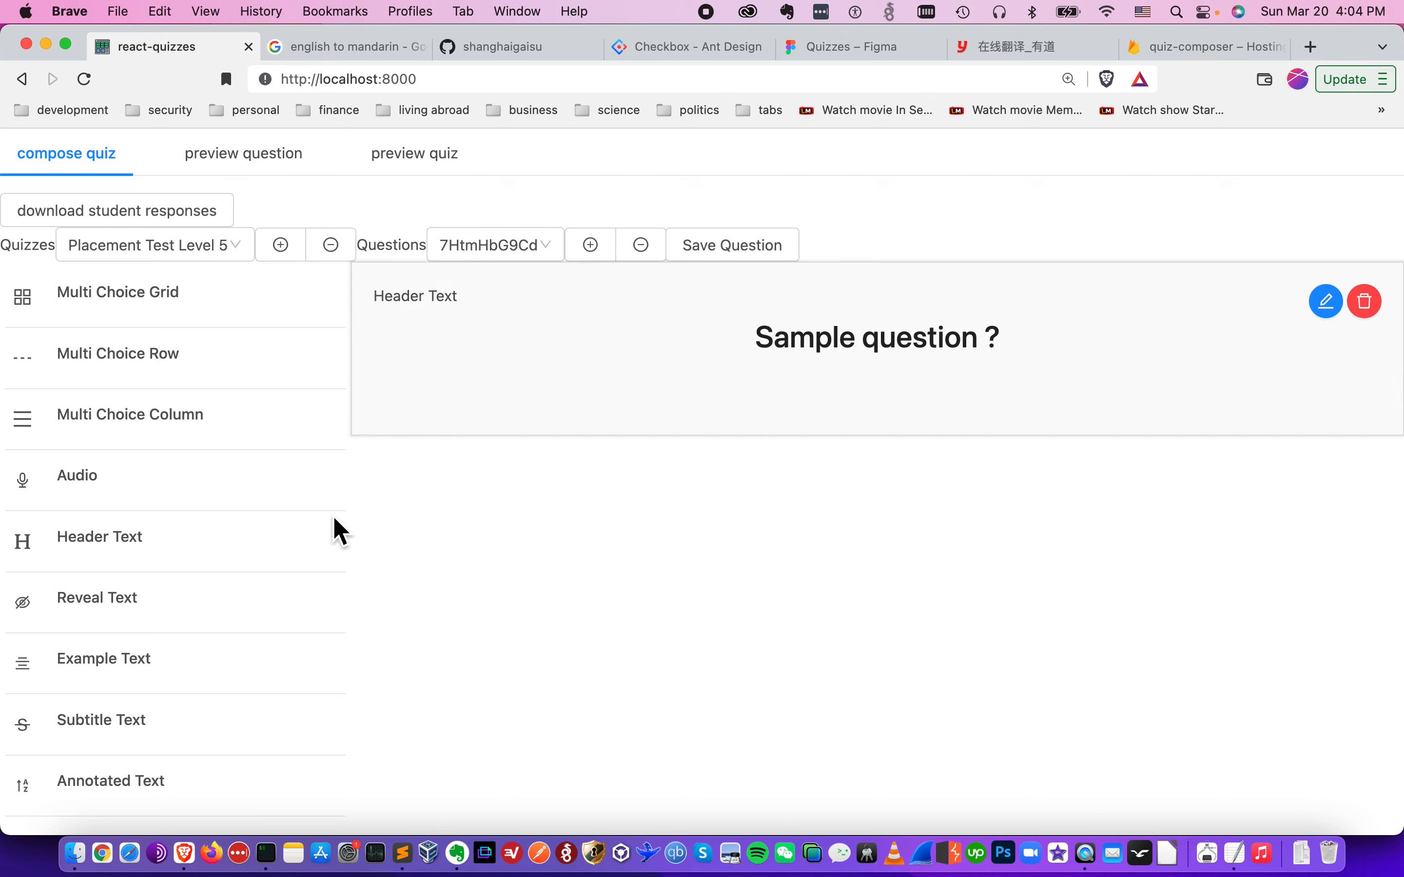
- Replace the header's sample text with "Arrange the following words in the correct order." copied from the TextEdit todo notes
click(1329, 305)
key(super+Tab)
key(super+Tab)
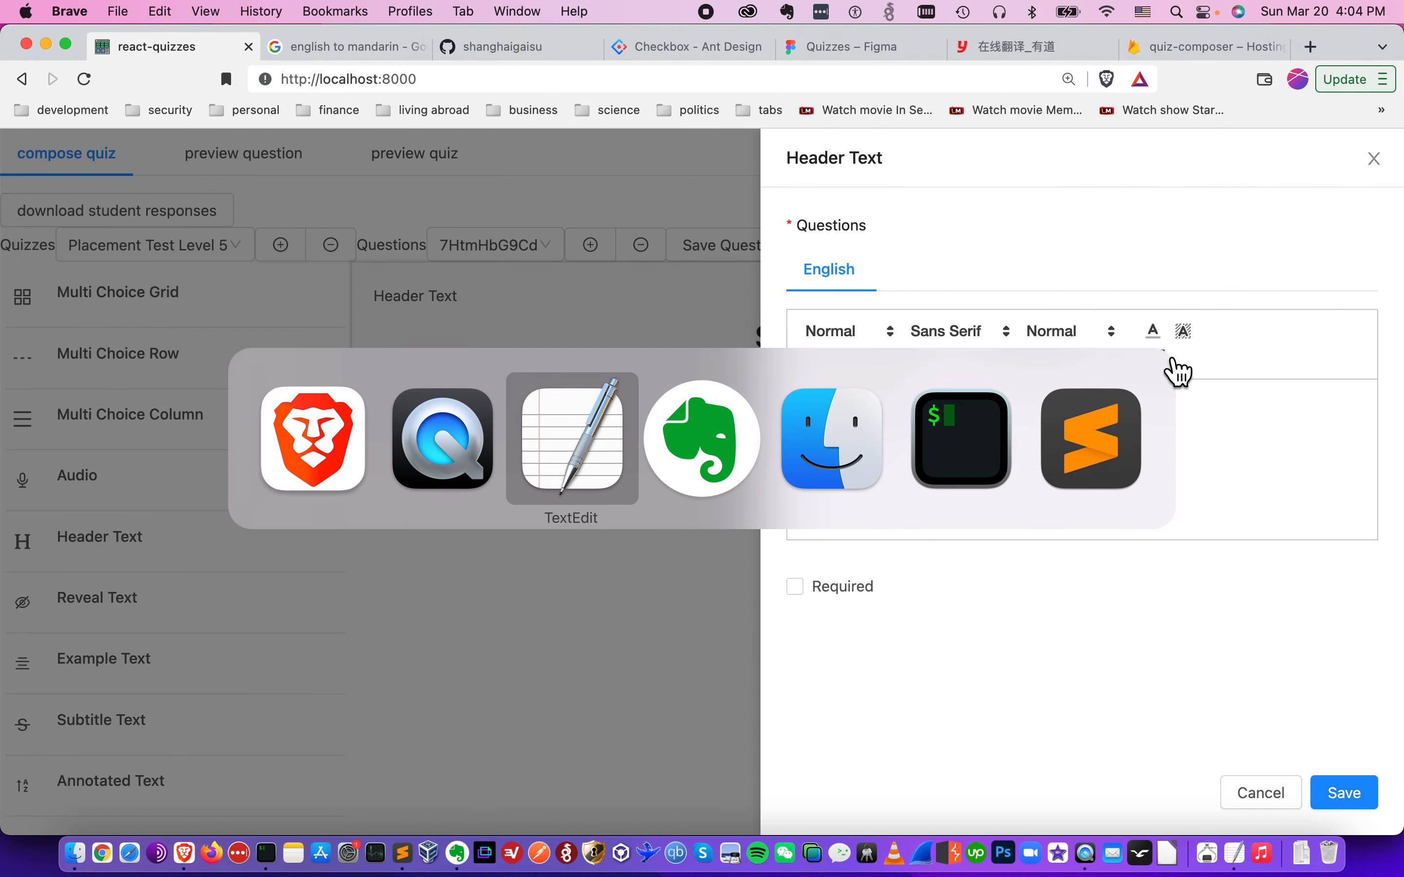
click(1281, 301)
key(shift+super+Left)
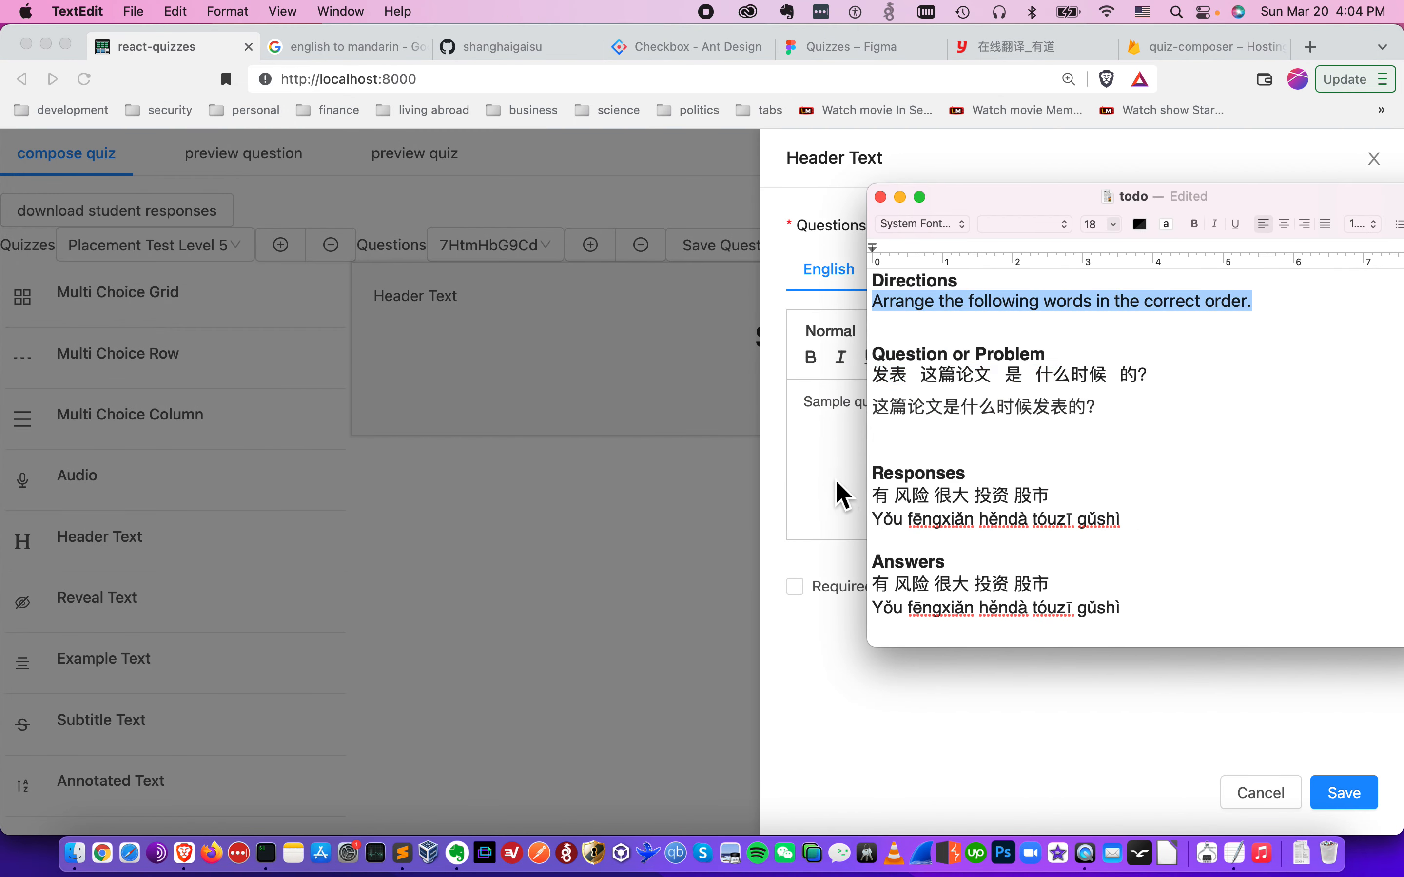
key(super+c)
key(super+Tab)
key(super+a)
click(881, 460)
key(super+a)
key(super+v)
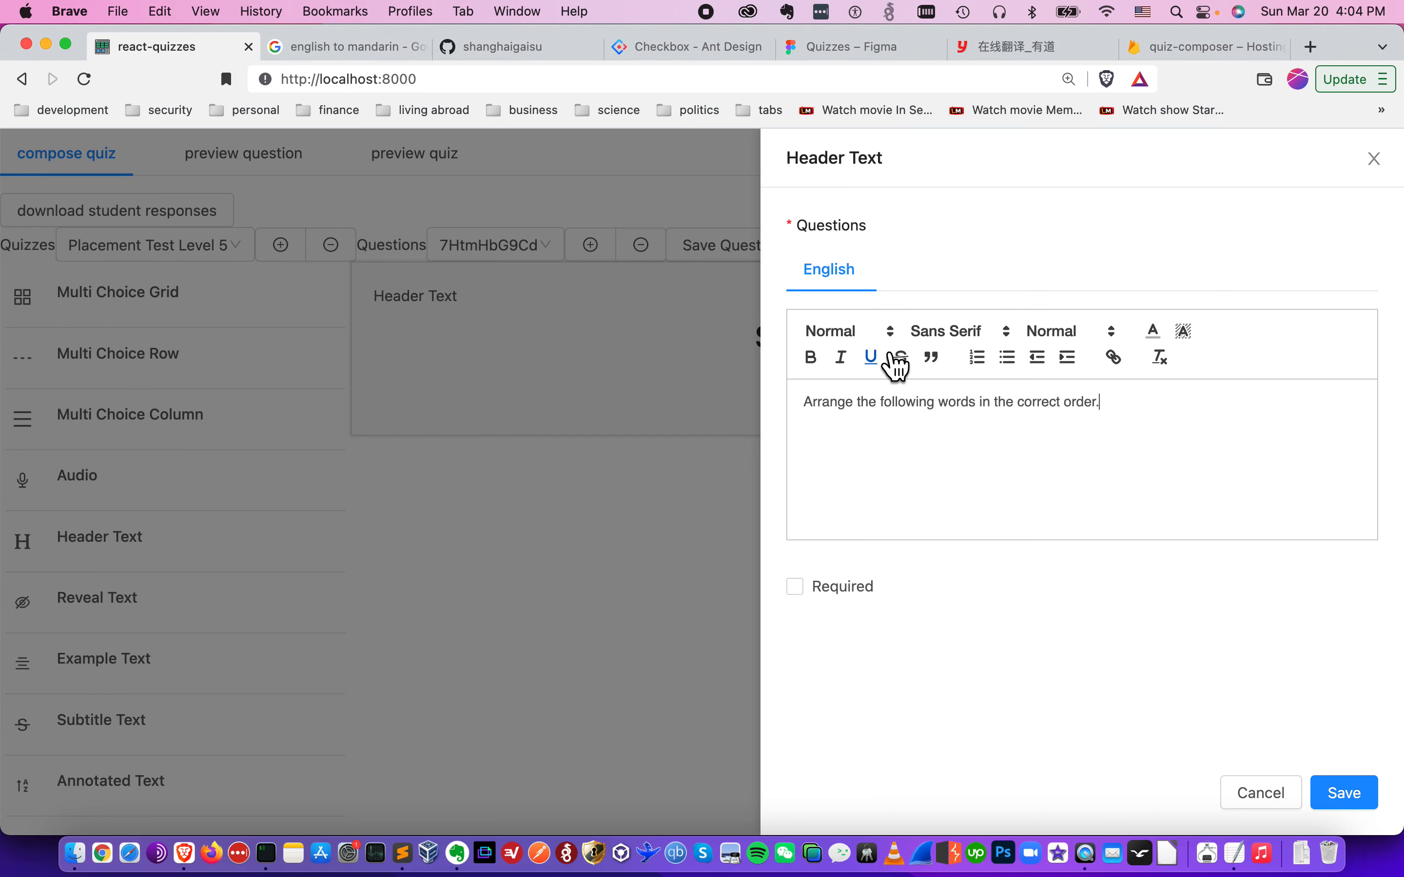
- Format the header sentence as Heading 2 and save the Header Text element
click(870, 331)
click(883, 429)
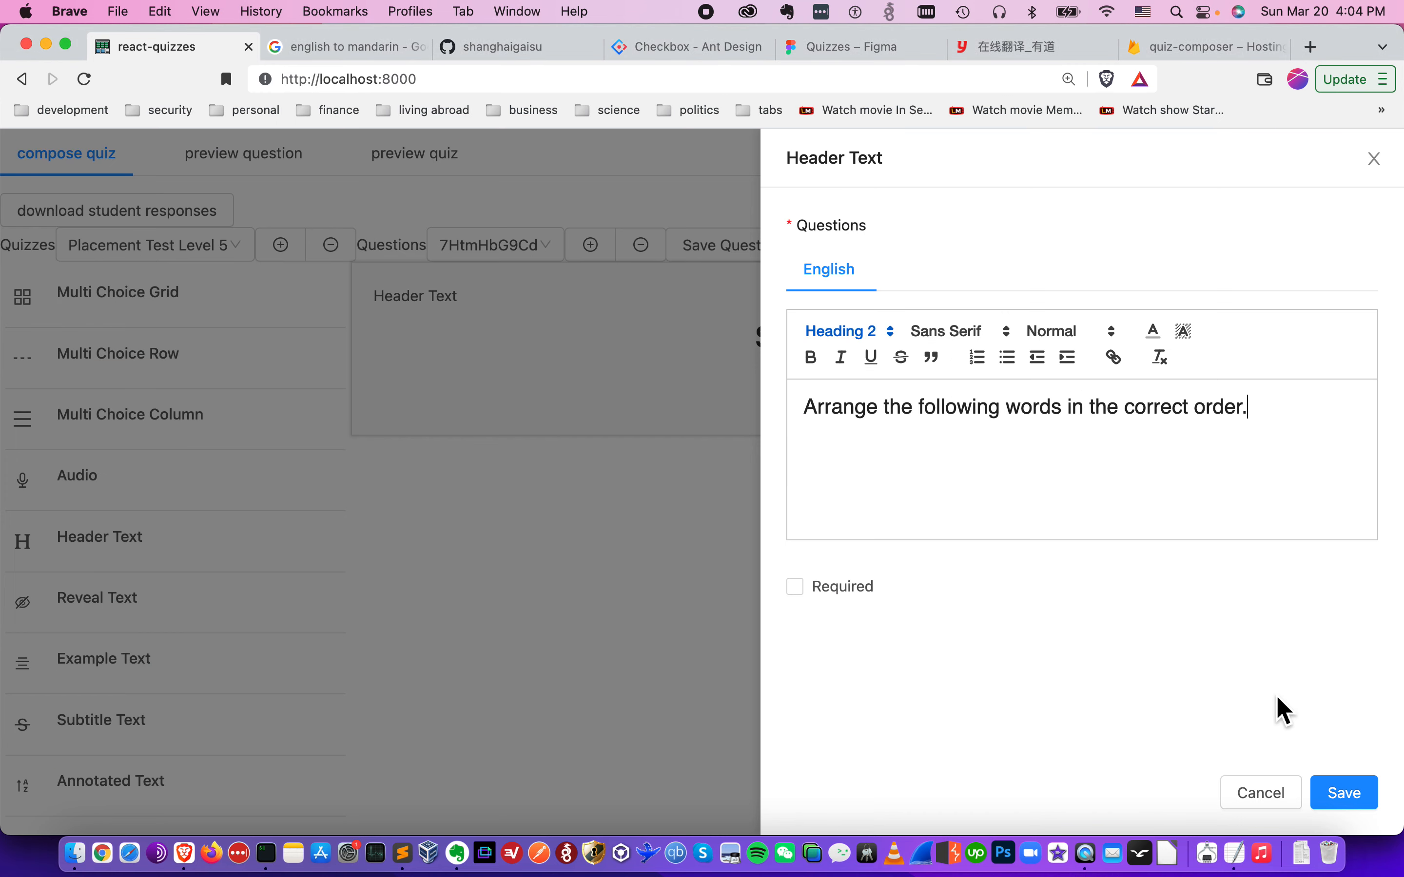
click(1343, 793)
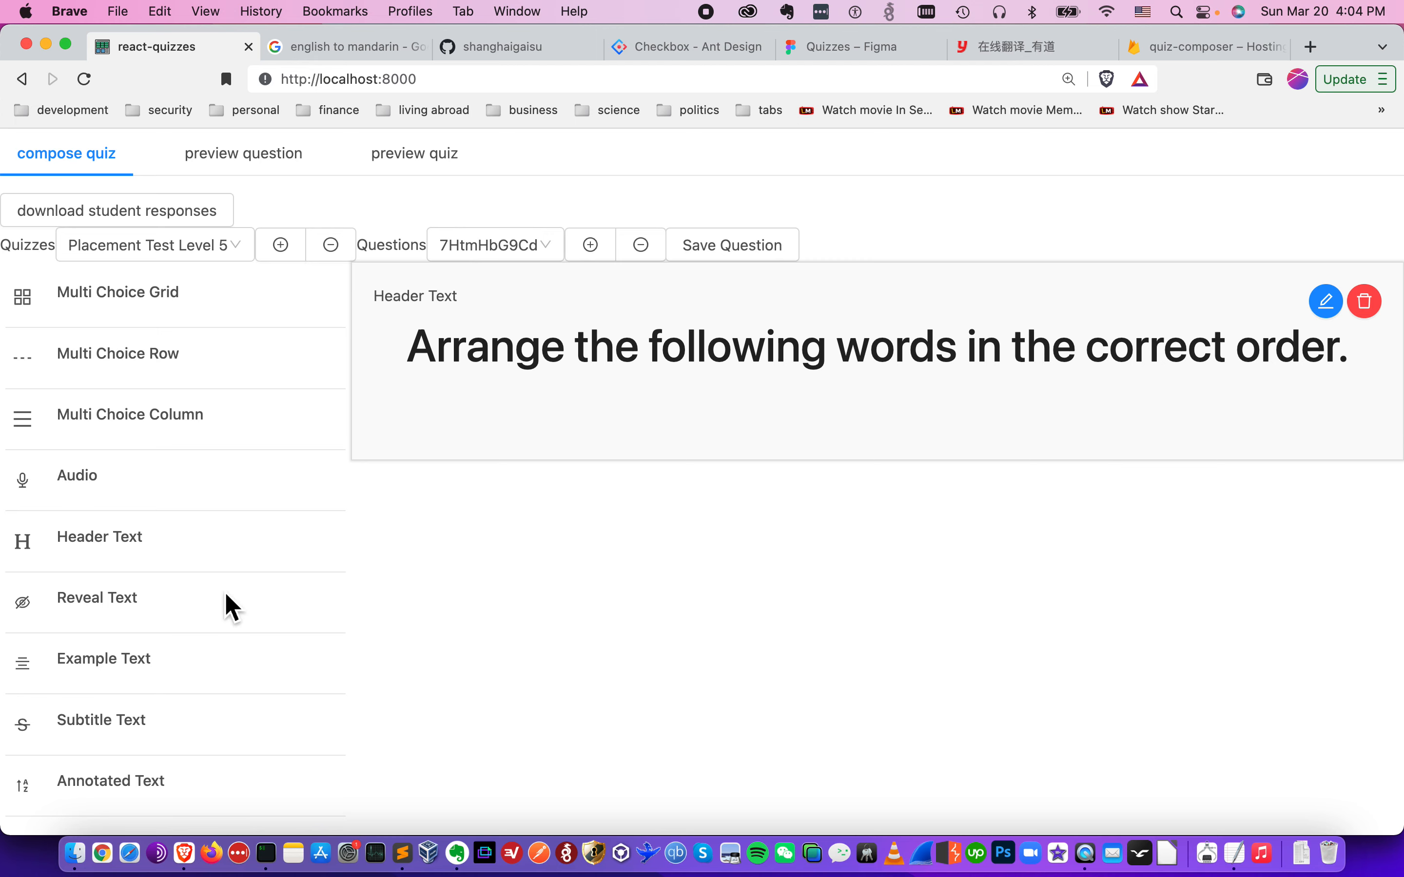
- Add an Example Text element below the header and open it for editing
click(126, 661)
click(1326, 482)
- In the TextEdit todo notes, move the two Chinese example lines under the Directions sentence and remove the blank line above Responses
key(super+Tab)
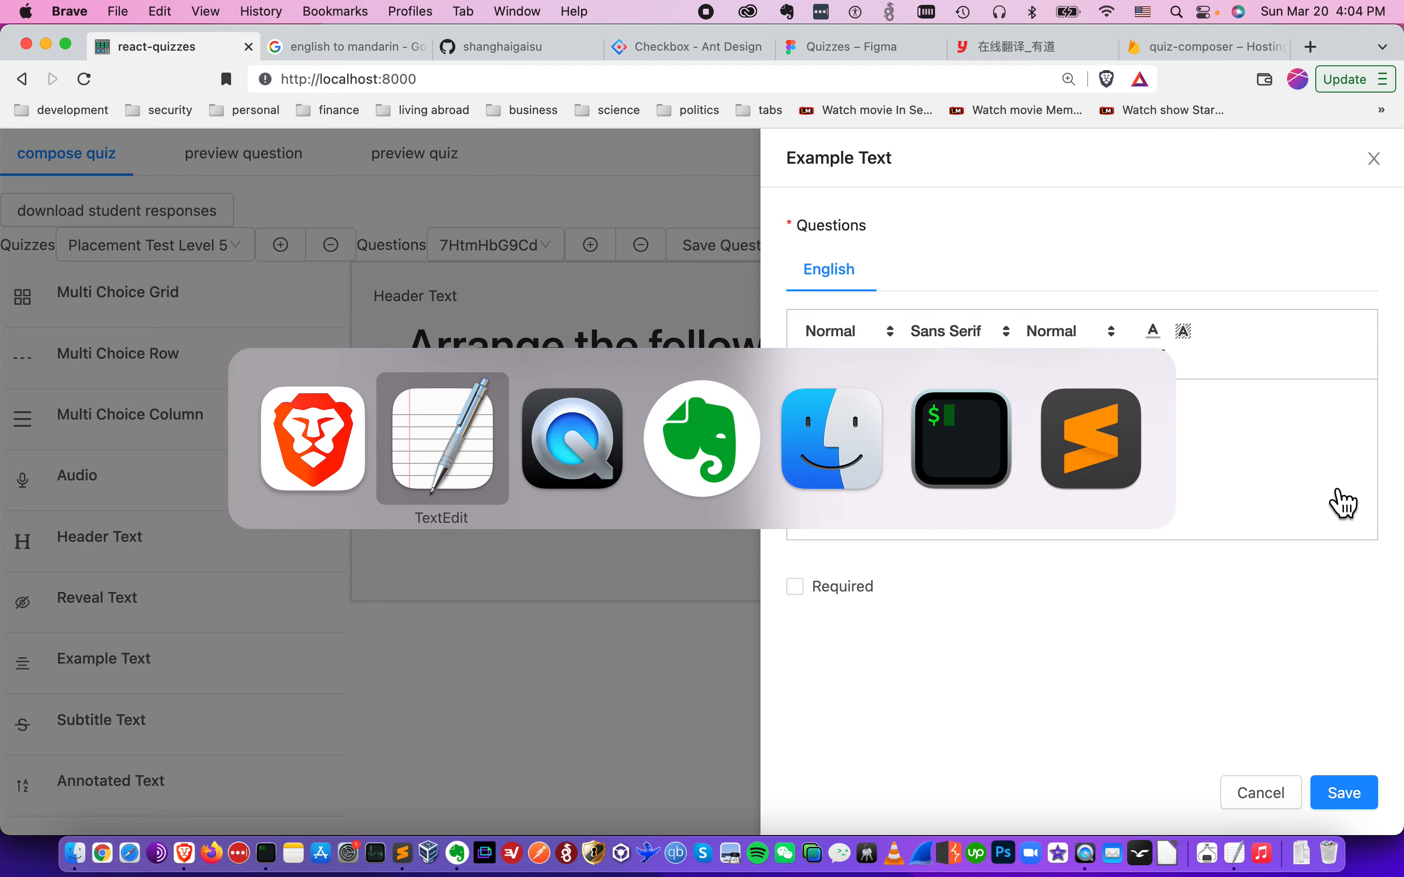
click(1197, 419)
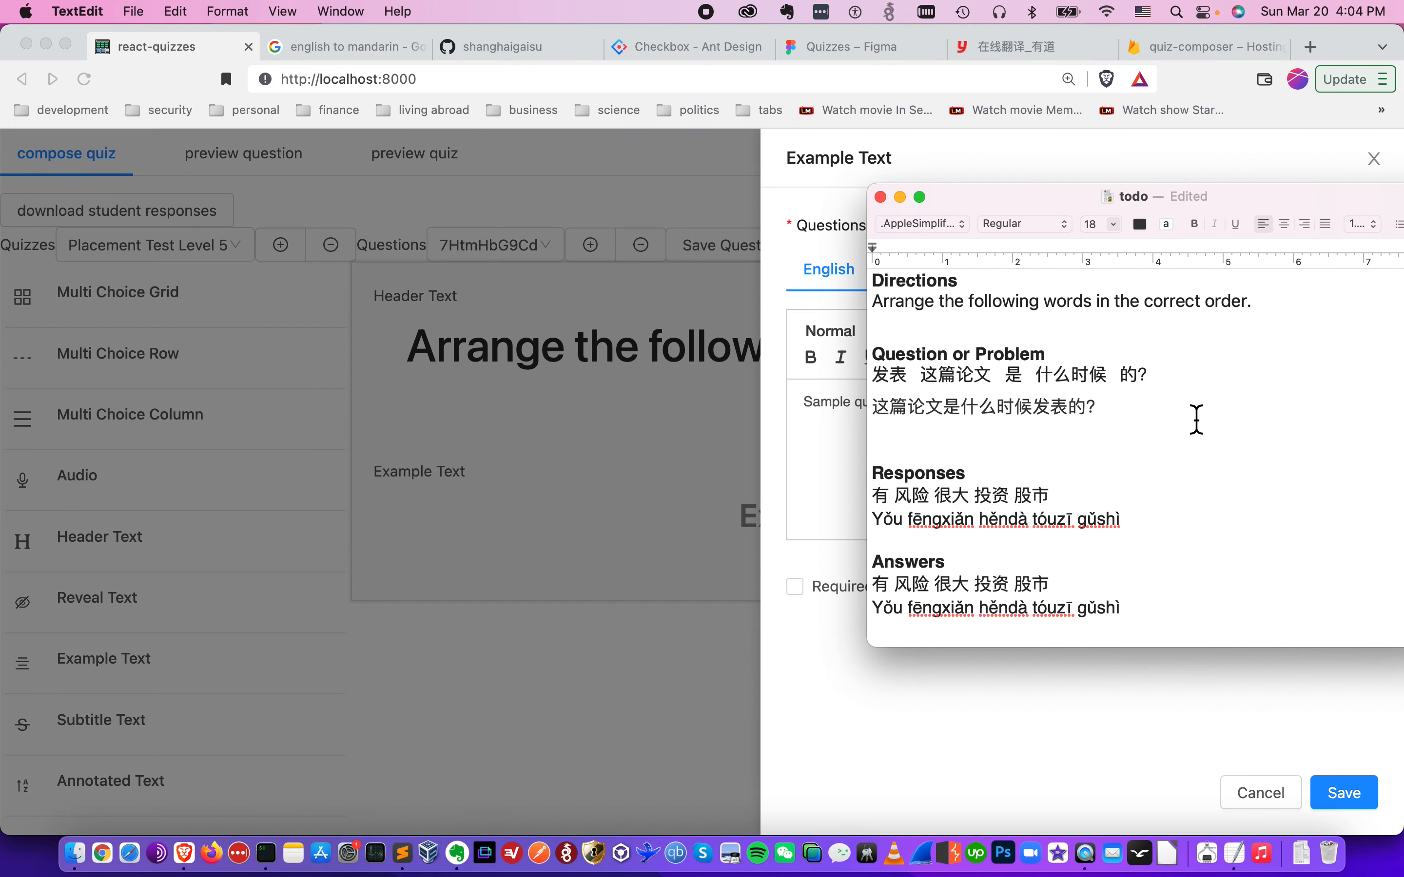
key(Up)
key(Up)
key(Down)
key(Down)
key(shift+super+Left)
key(shift+Up)
key(super+x)
key(BackSpace)
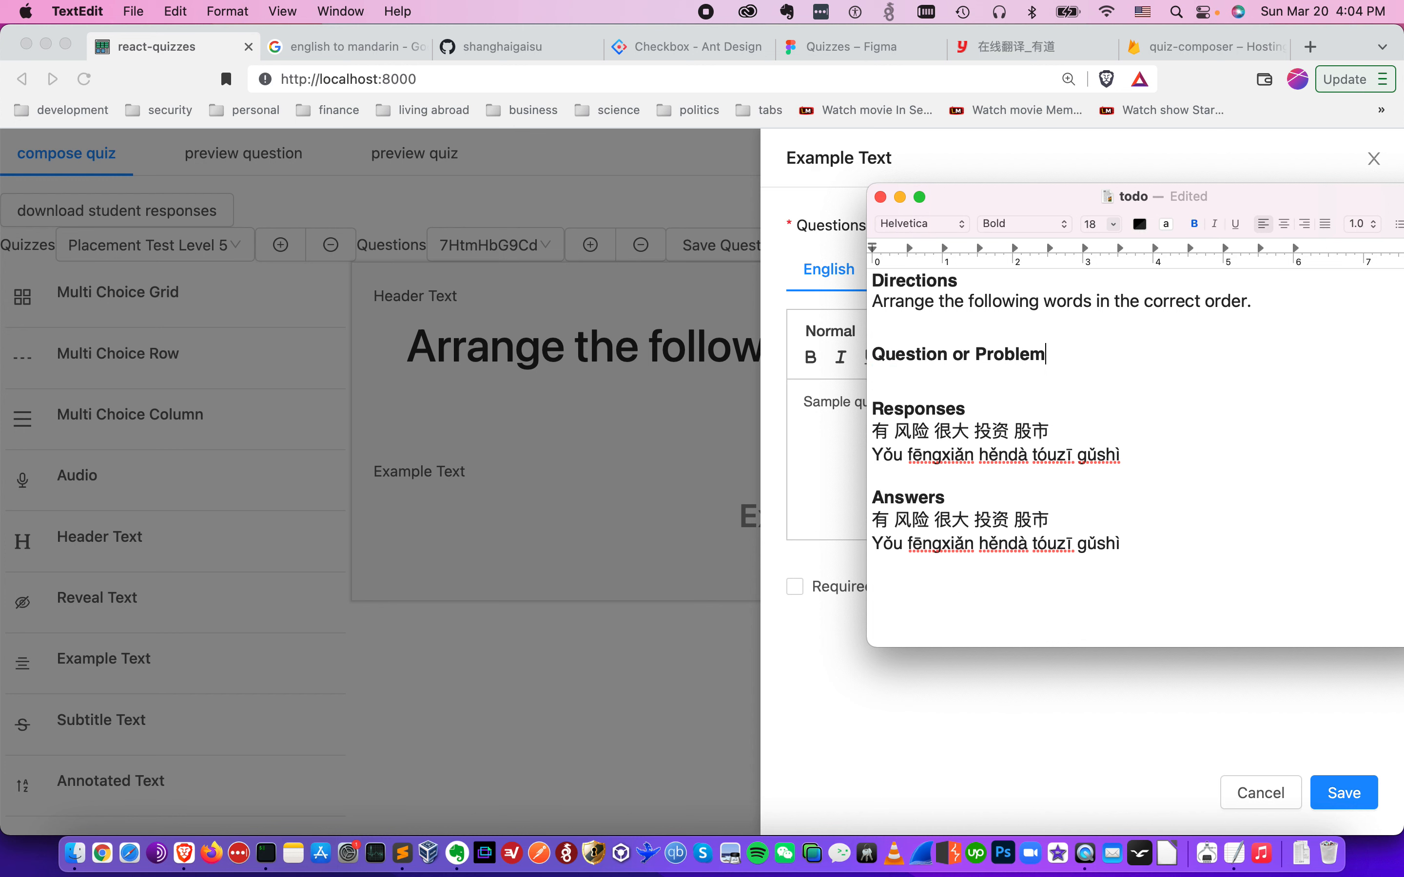
key(super+v)
key(Down)
key(Down)
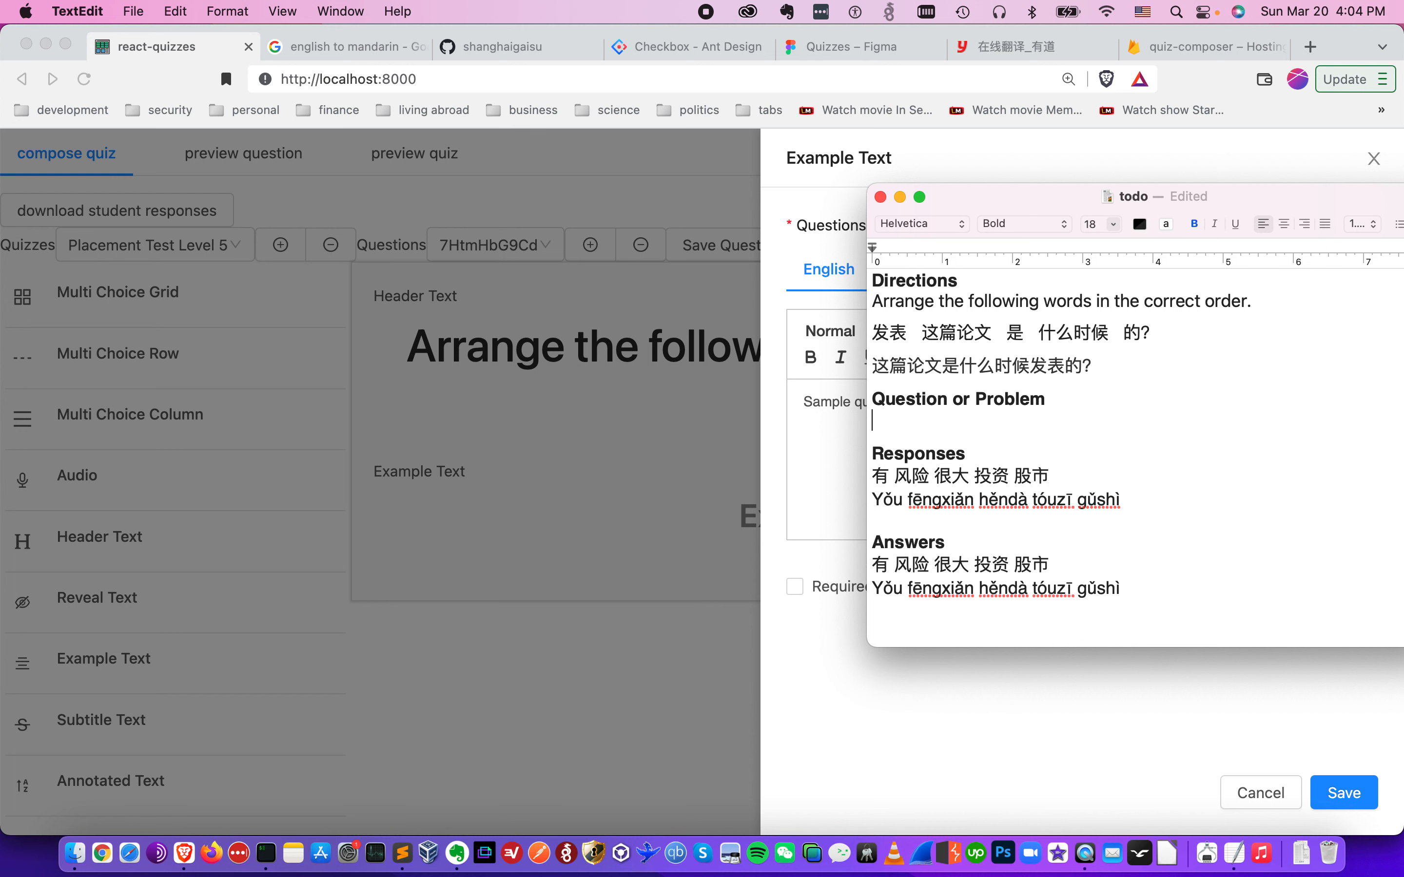
key(BackSpace)
- Replace the Example Text sample with the scrambled line "发表 这篇论文 是 什么时候 的?" from the TextEdit notes
key(Up)
key(Up)
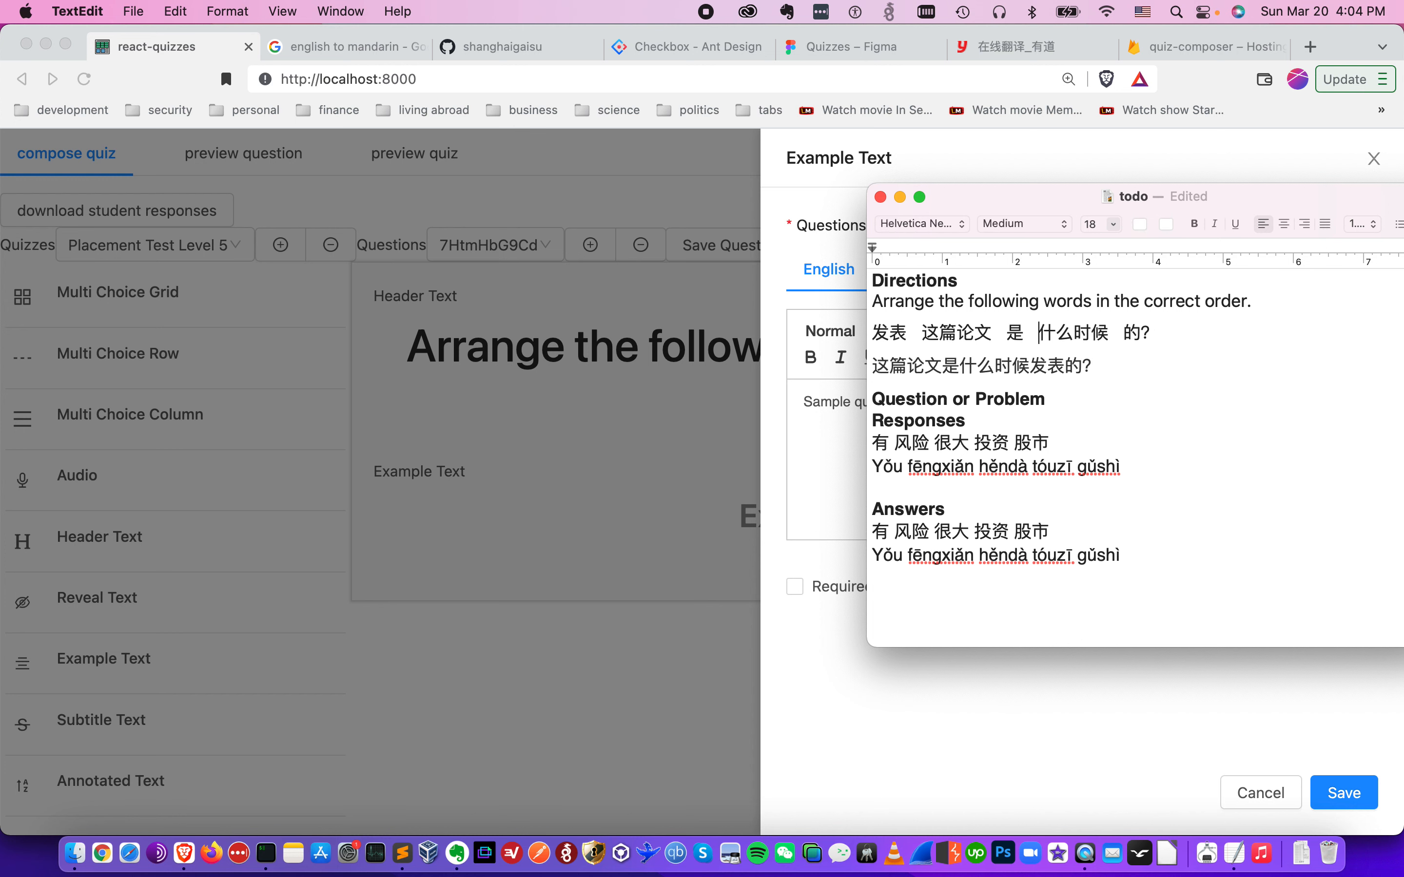
key(super+Right)
key(shift+super+Left)
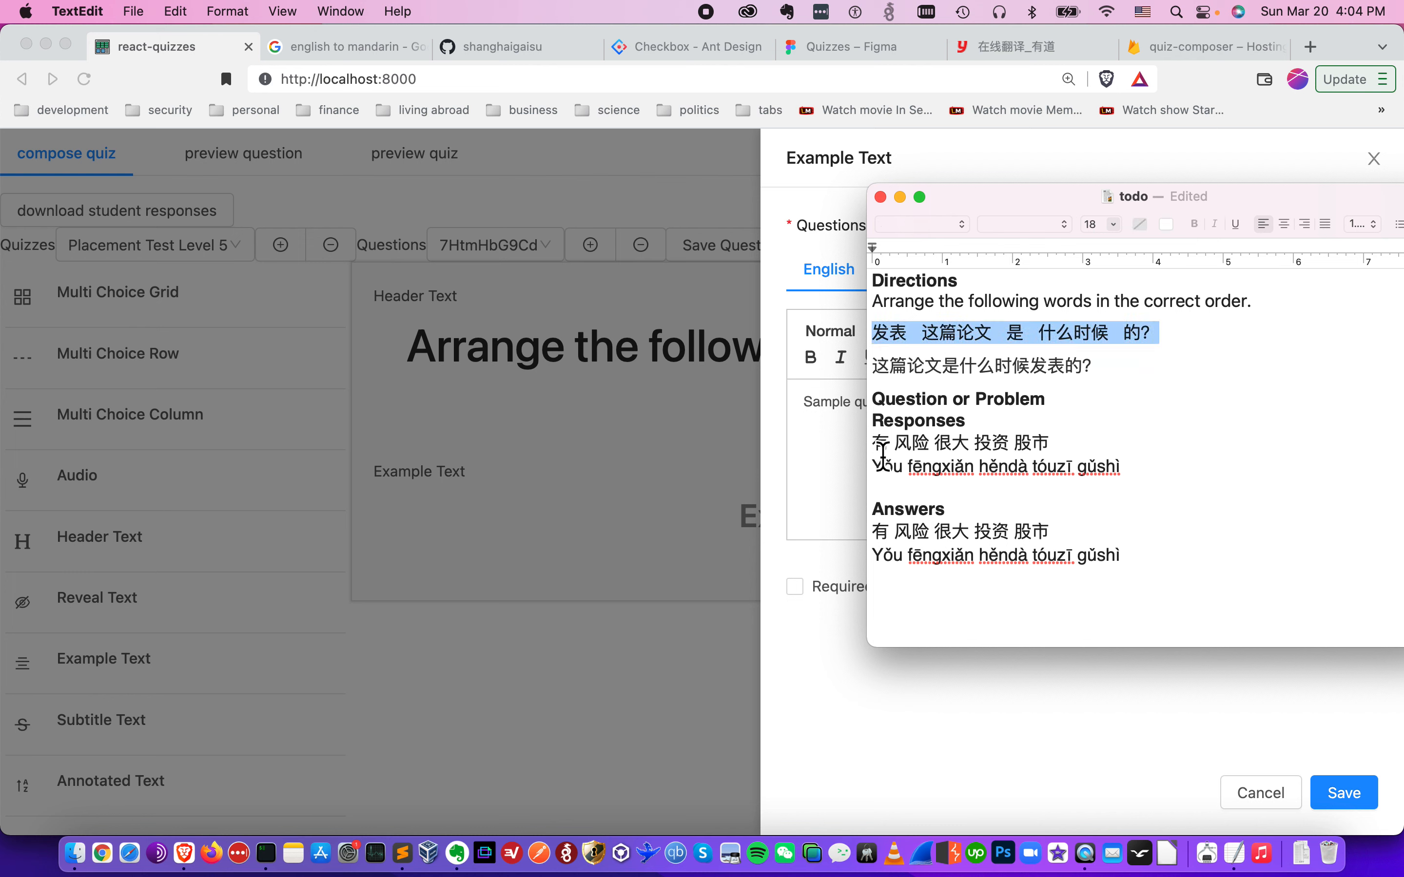
key(super+Tab)
click(907, 439)
key(super+a)
key(super+v)
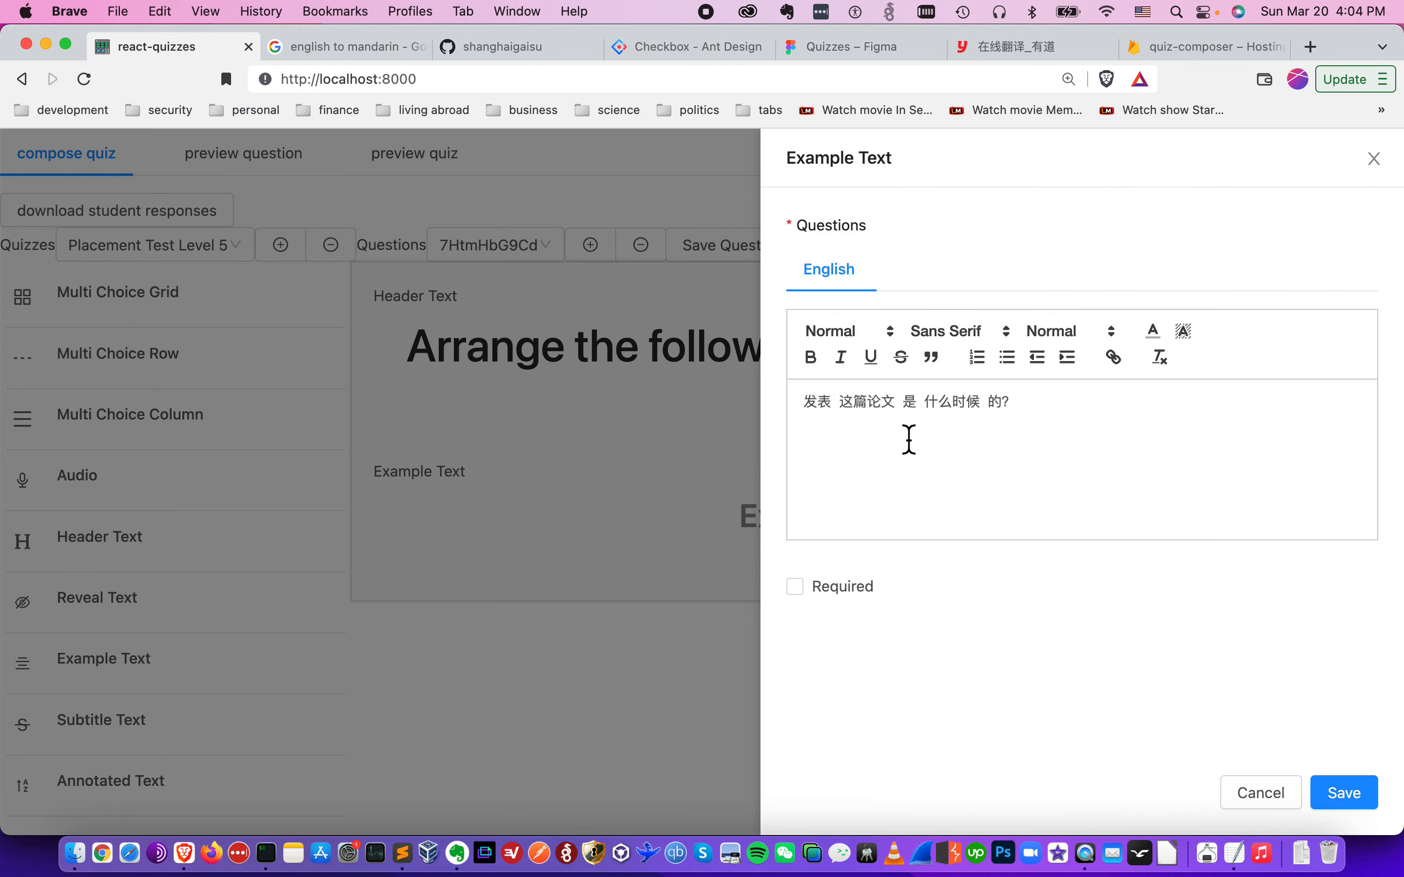
- Add "这篇论文是什么时候发表的?" from the TextEdit notes as the second example line and save the element
key(super+Tab)
click(1125, 374)
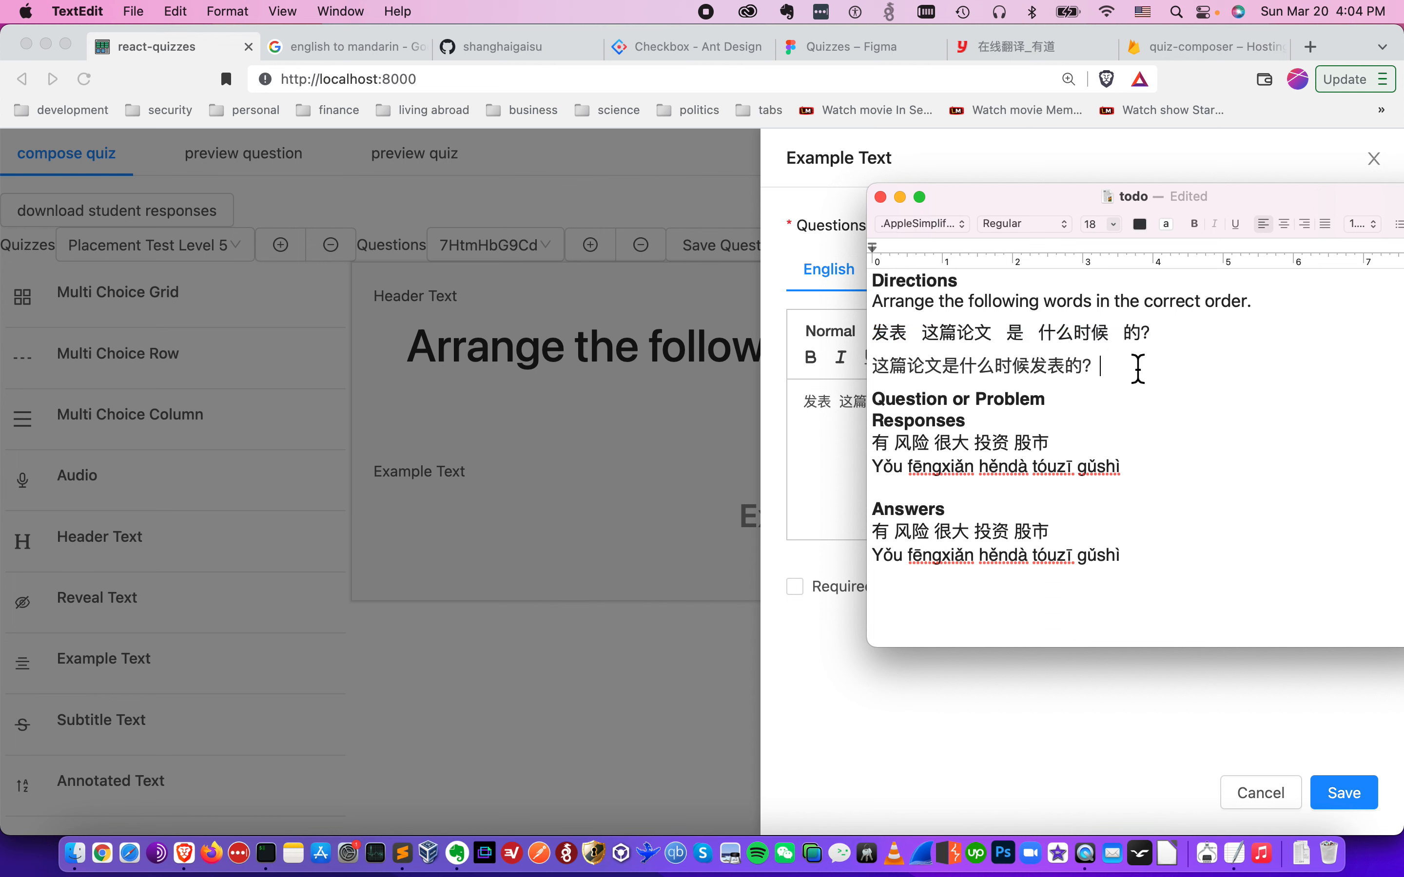
key(shift+super+Left)
key(super+c)
key(super+Tab)
key(Return)
key(super+v)
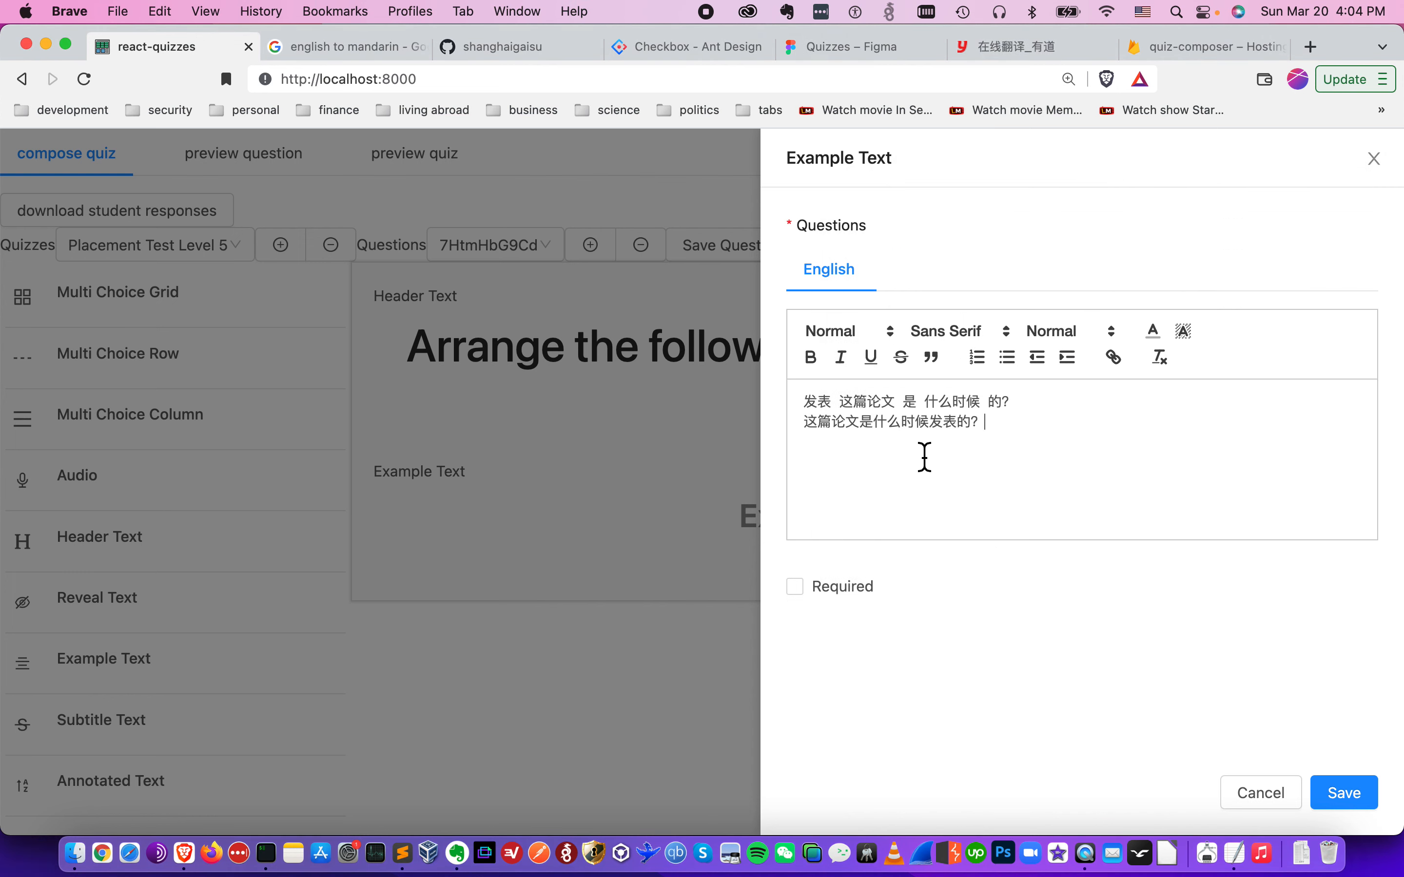
click(1357, 801)
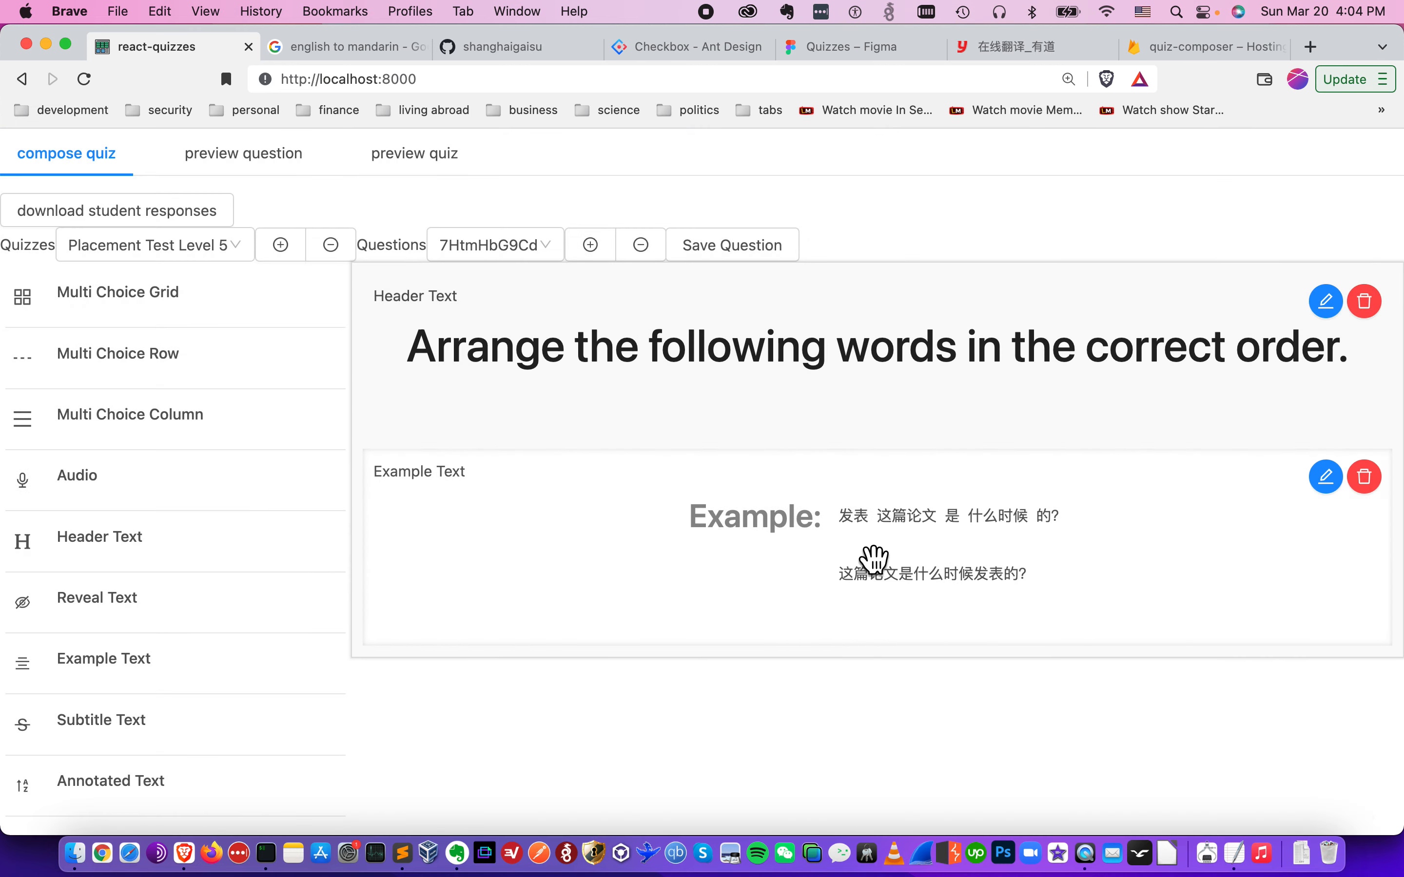
- Format both lines of the Example Text as Heading 1 and save the element
click(1327, 479)
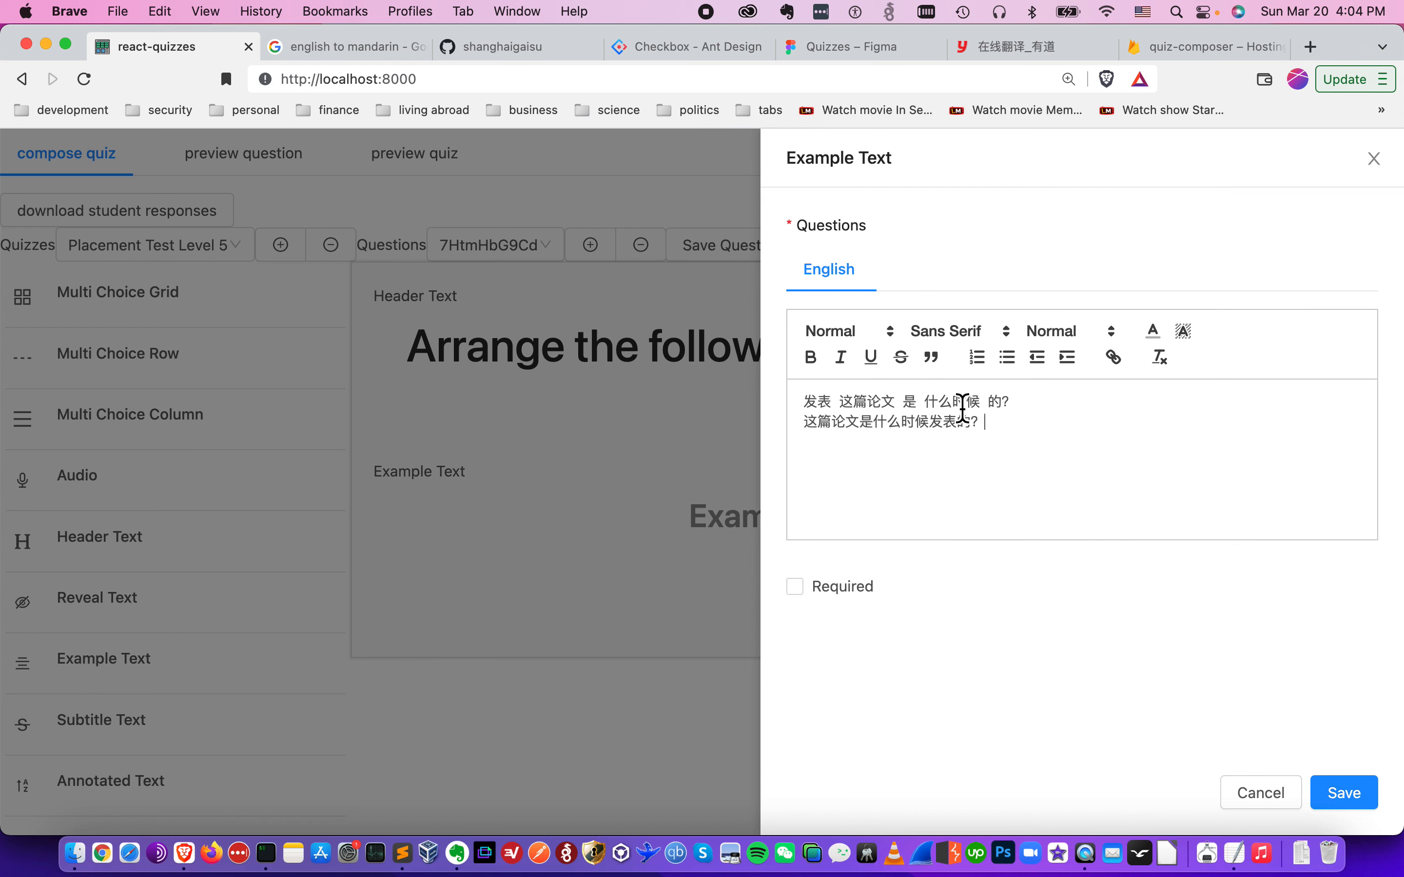
click(861, 339)
click(868, 377)
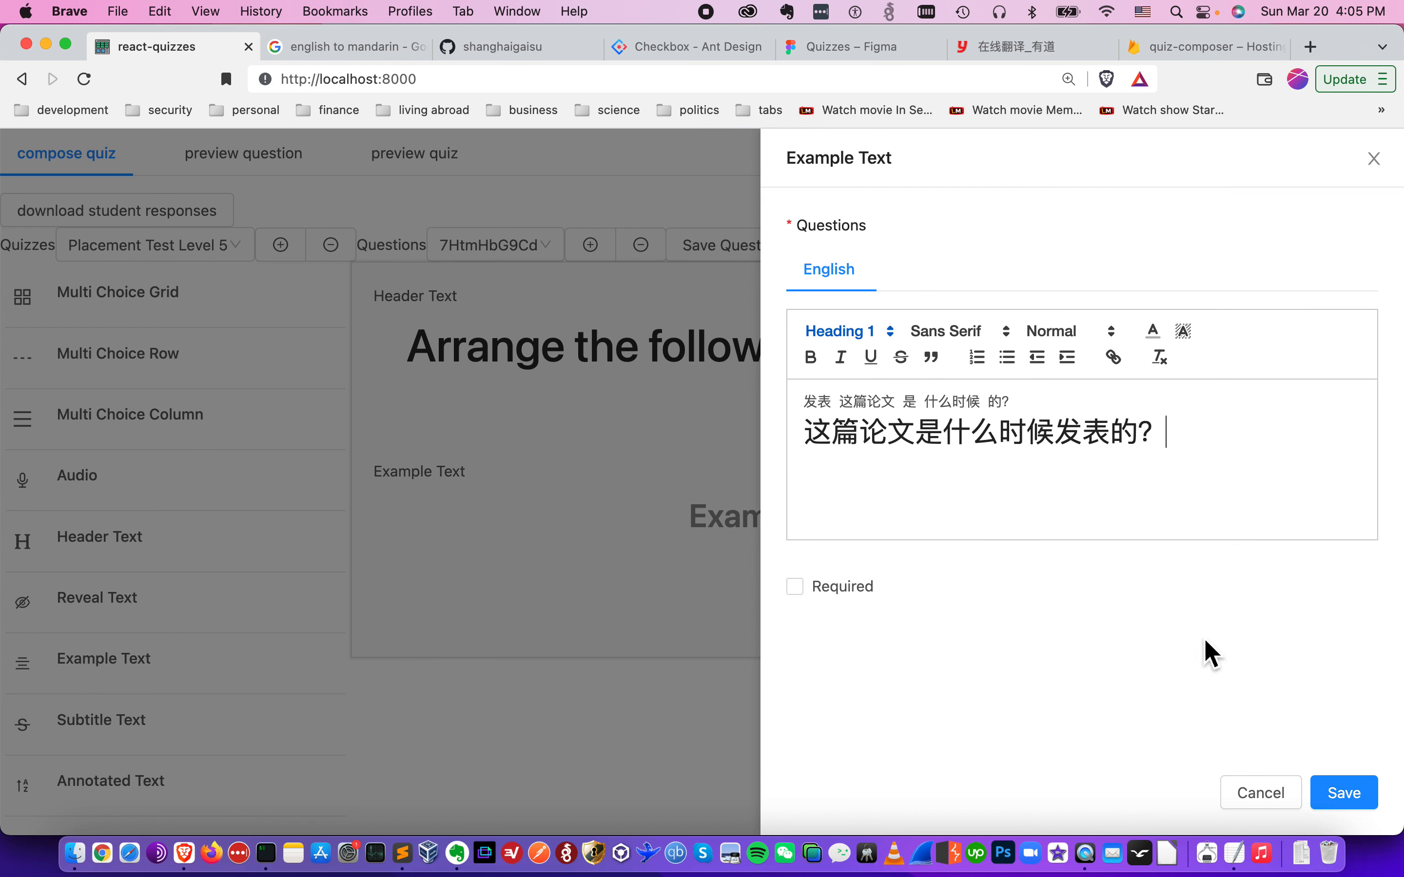
click(928, 413)
click(856, 335)
click(864, 377)
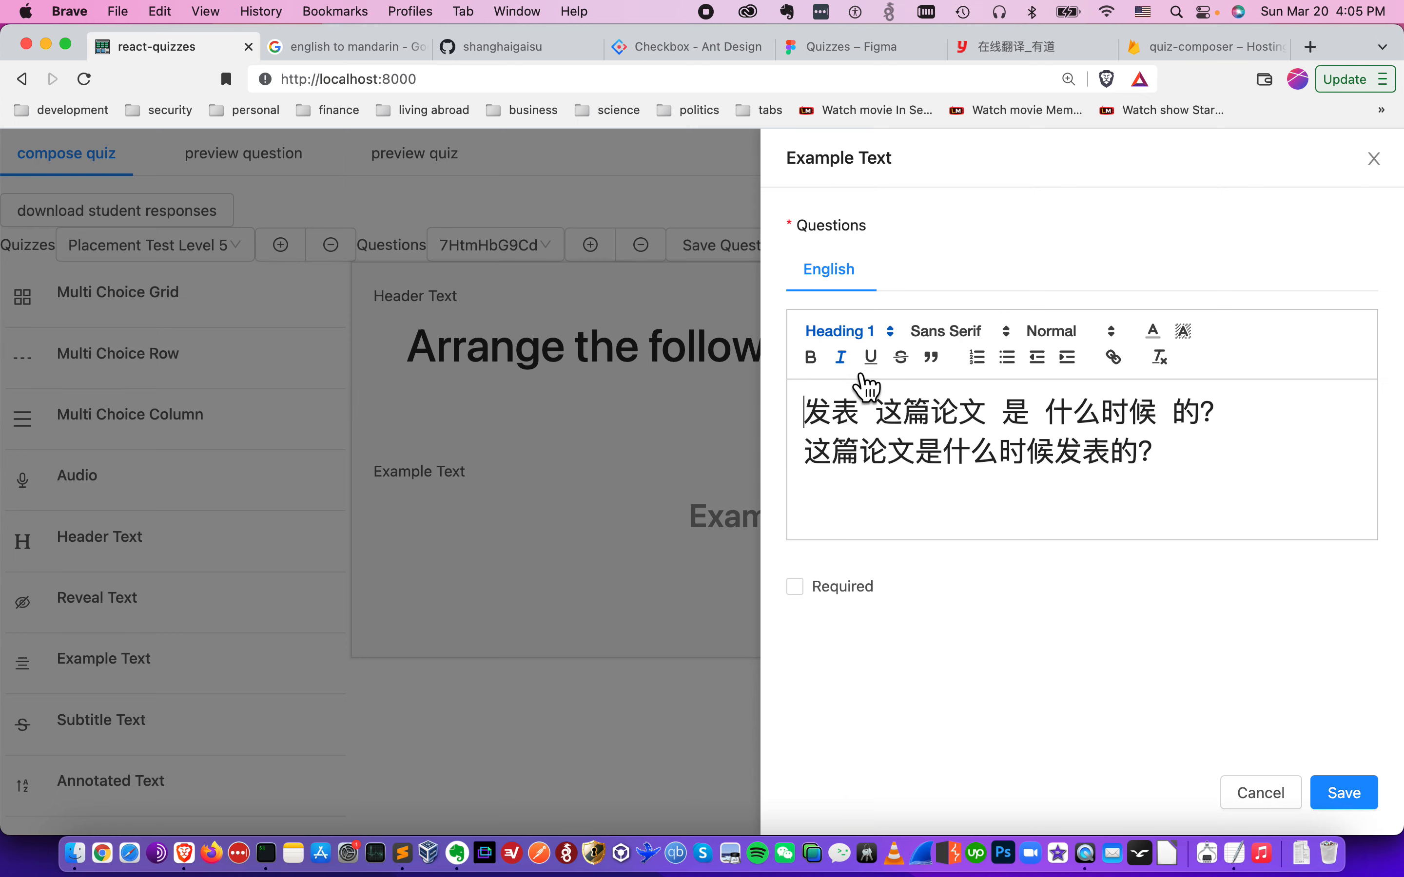
click(1337, 794)
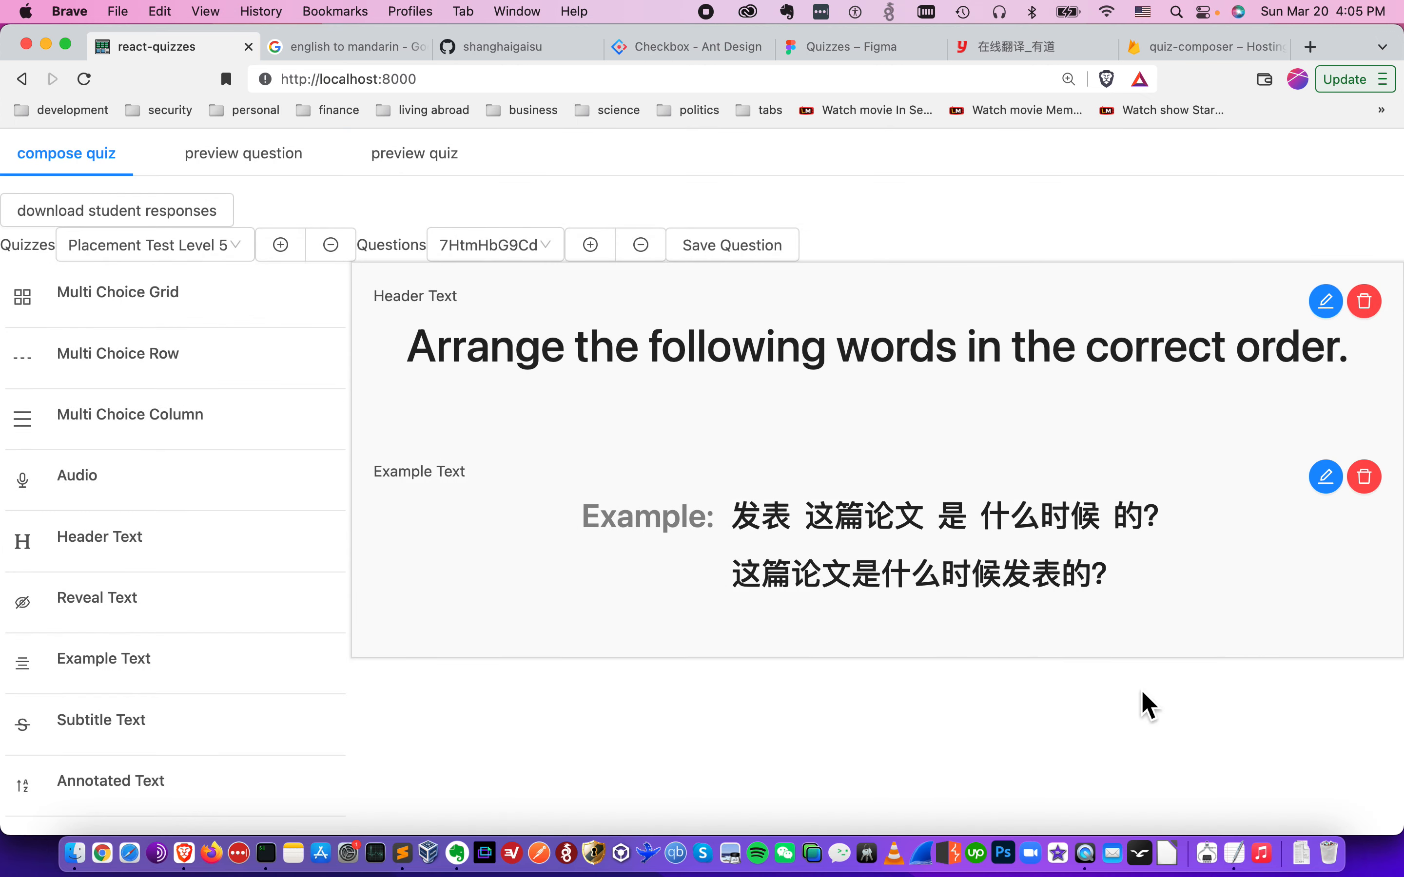
- Put "Q:" in front of the first example line and colour it orange
click(1329, 479)
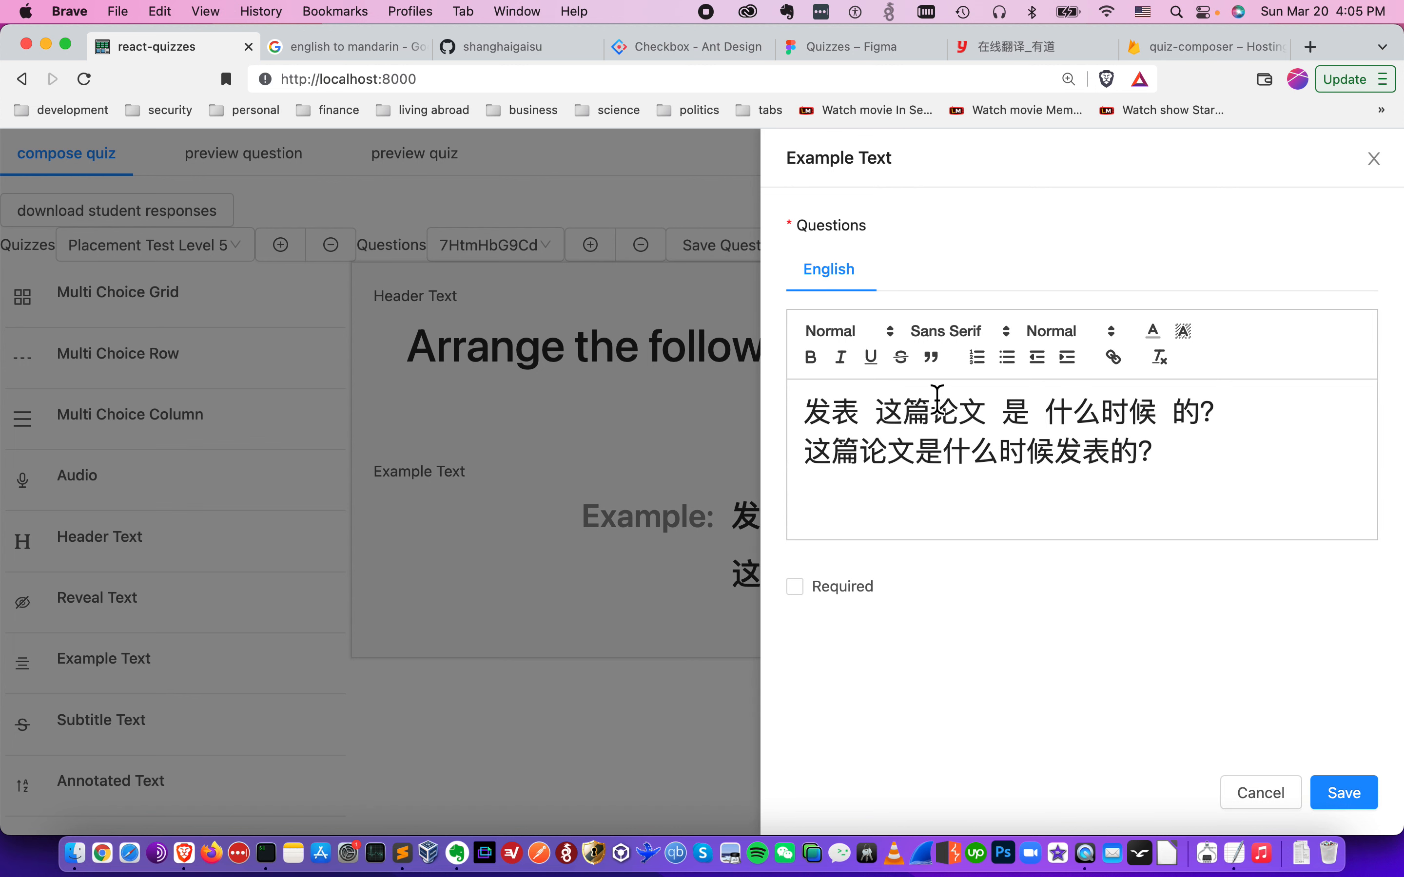
click(813, 424)
text(Q:)
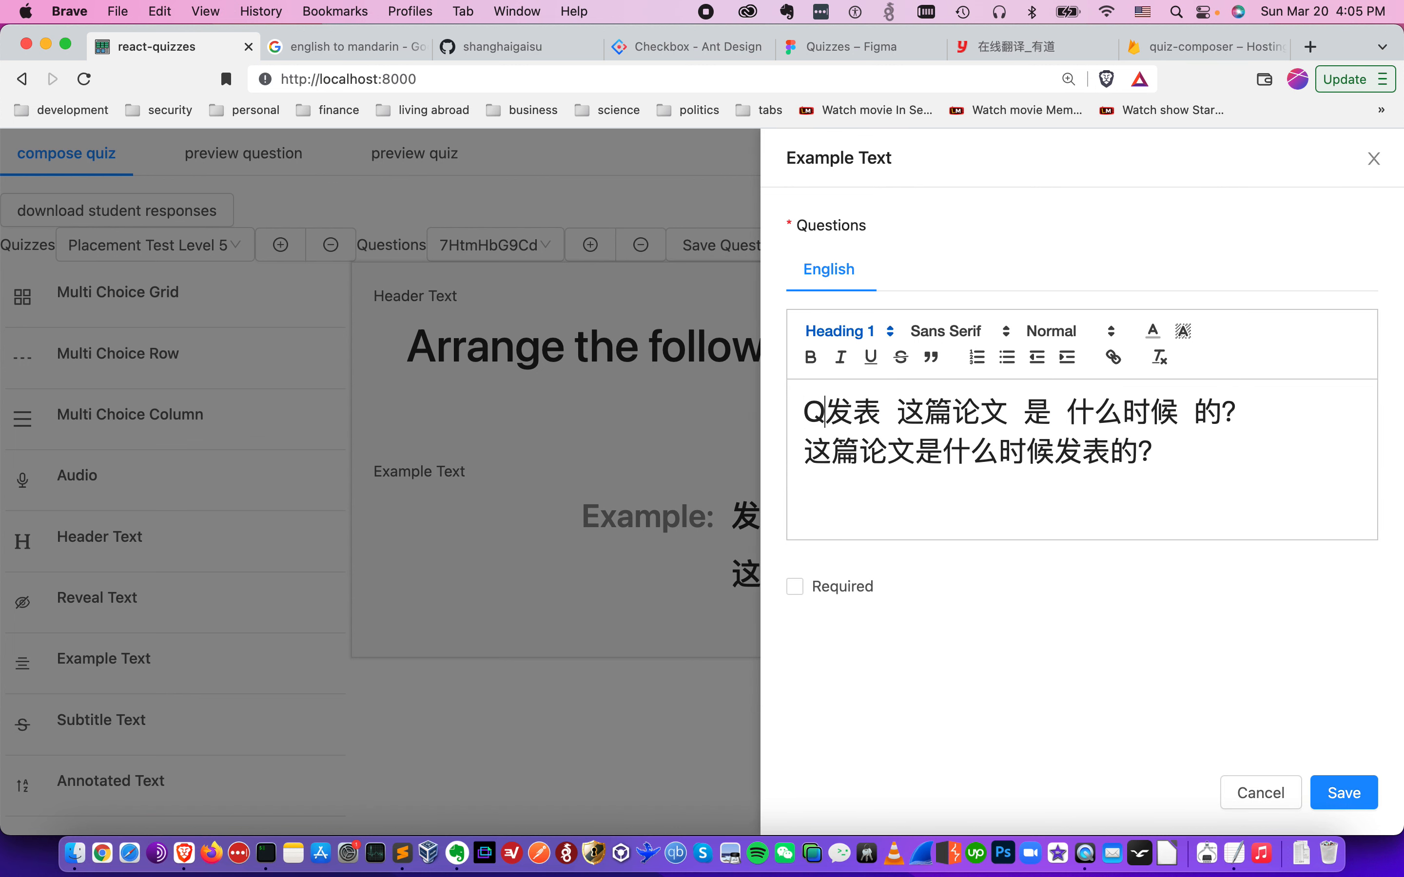
key(shift+super+Left)
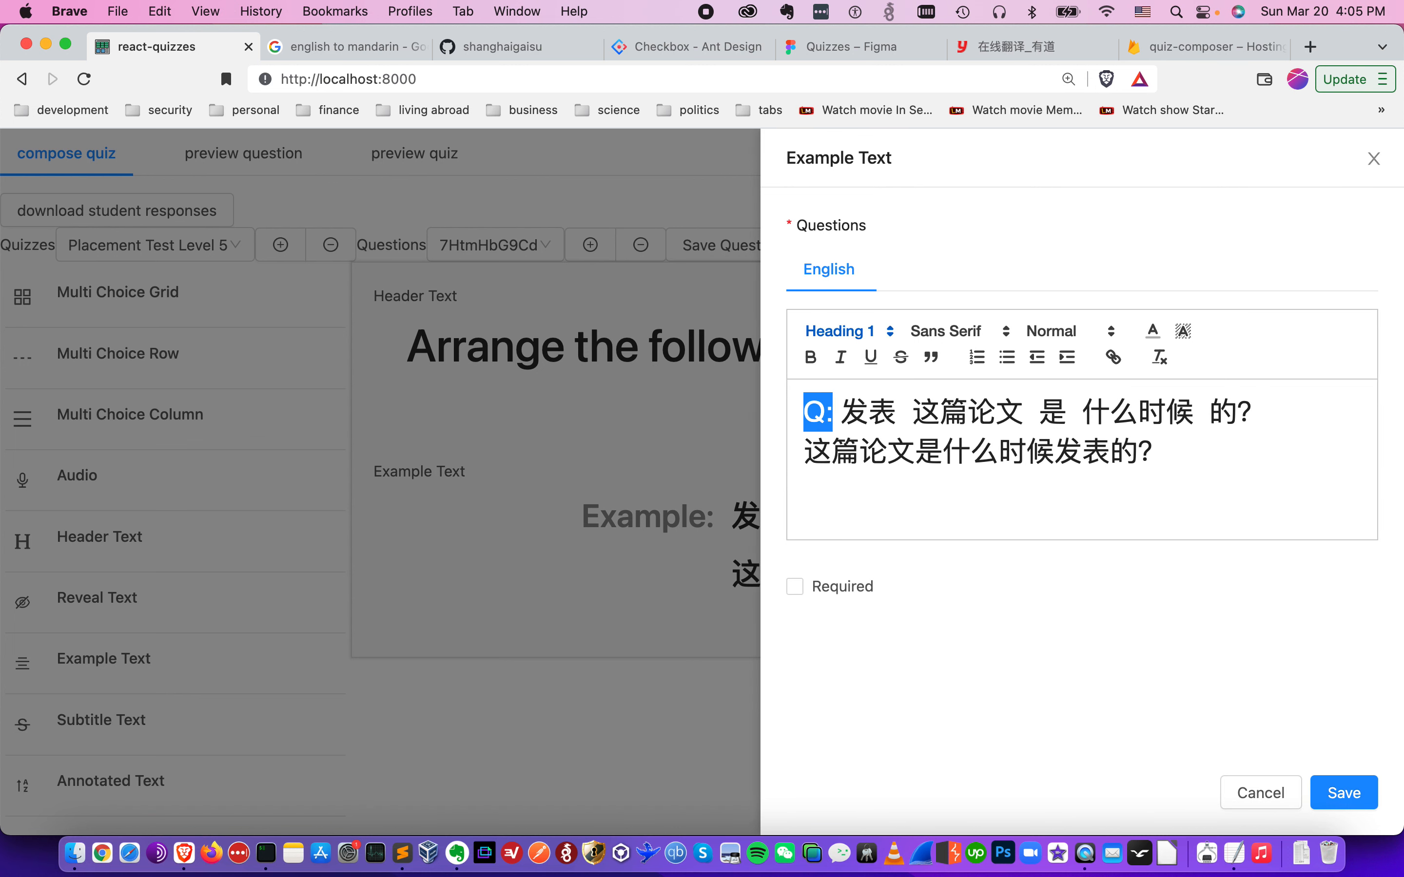
click(1153, 331)
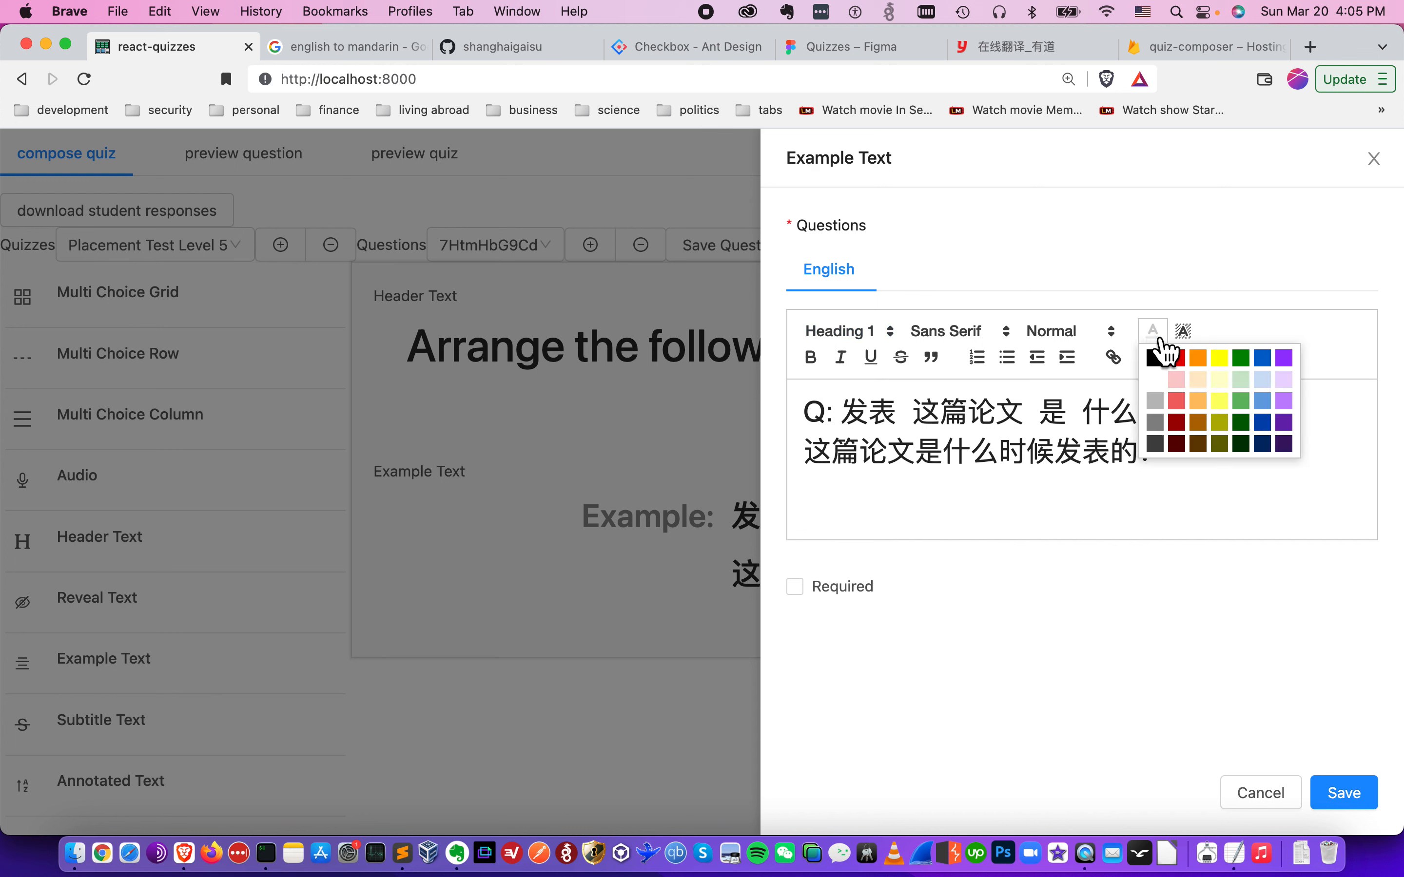
click(1208, 364)
- Put "A:" in front of the second example line, colour it orange, and save the Example Text
click(1181, 456)
text(A:)
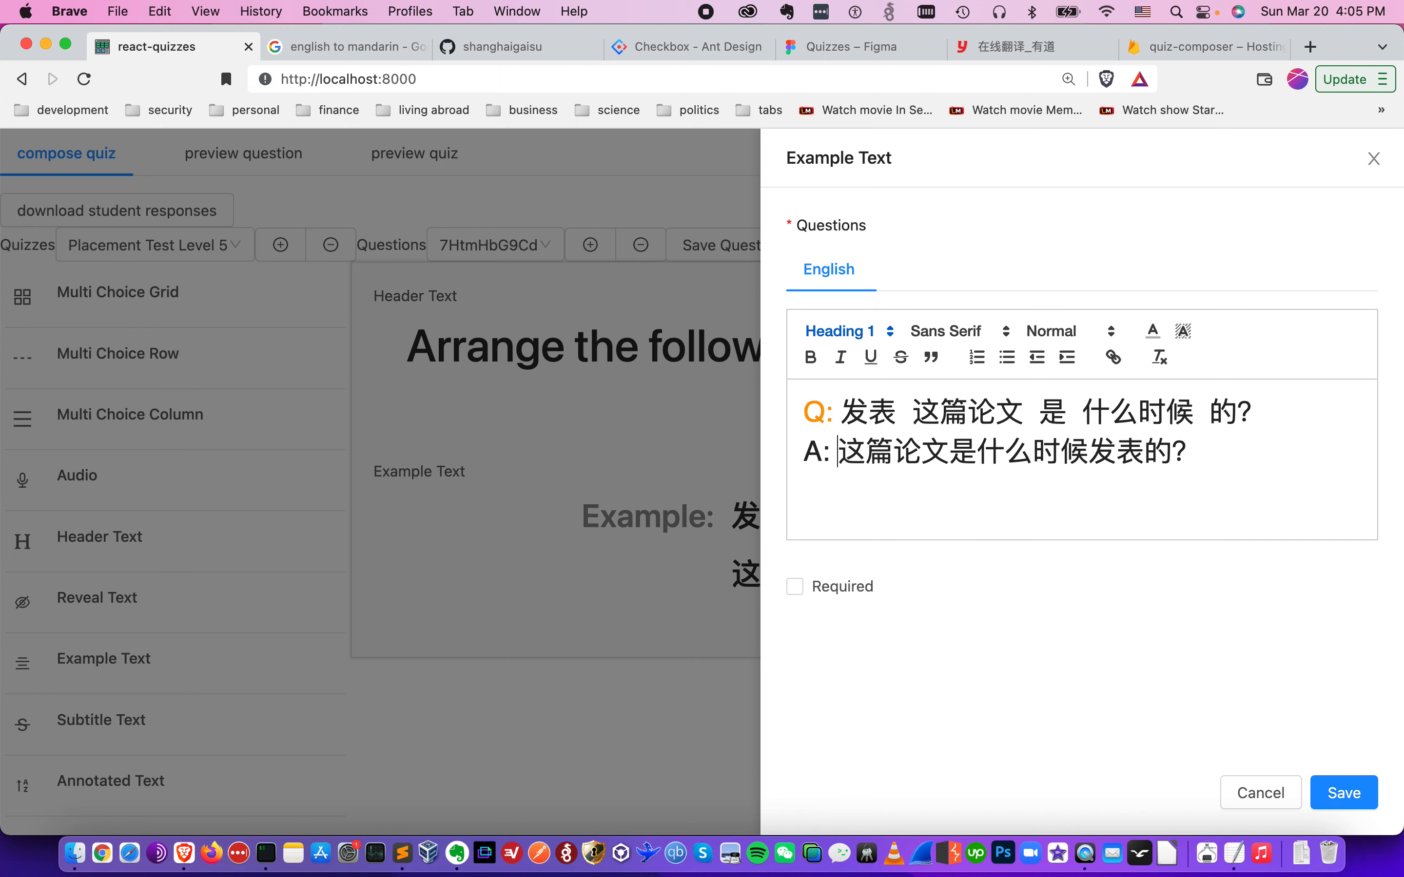
key(Left)
key(shift+super+Left)
click(1084, 332)
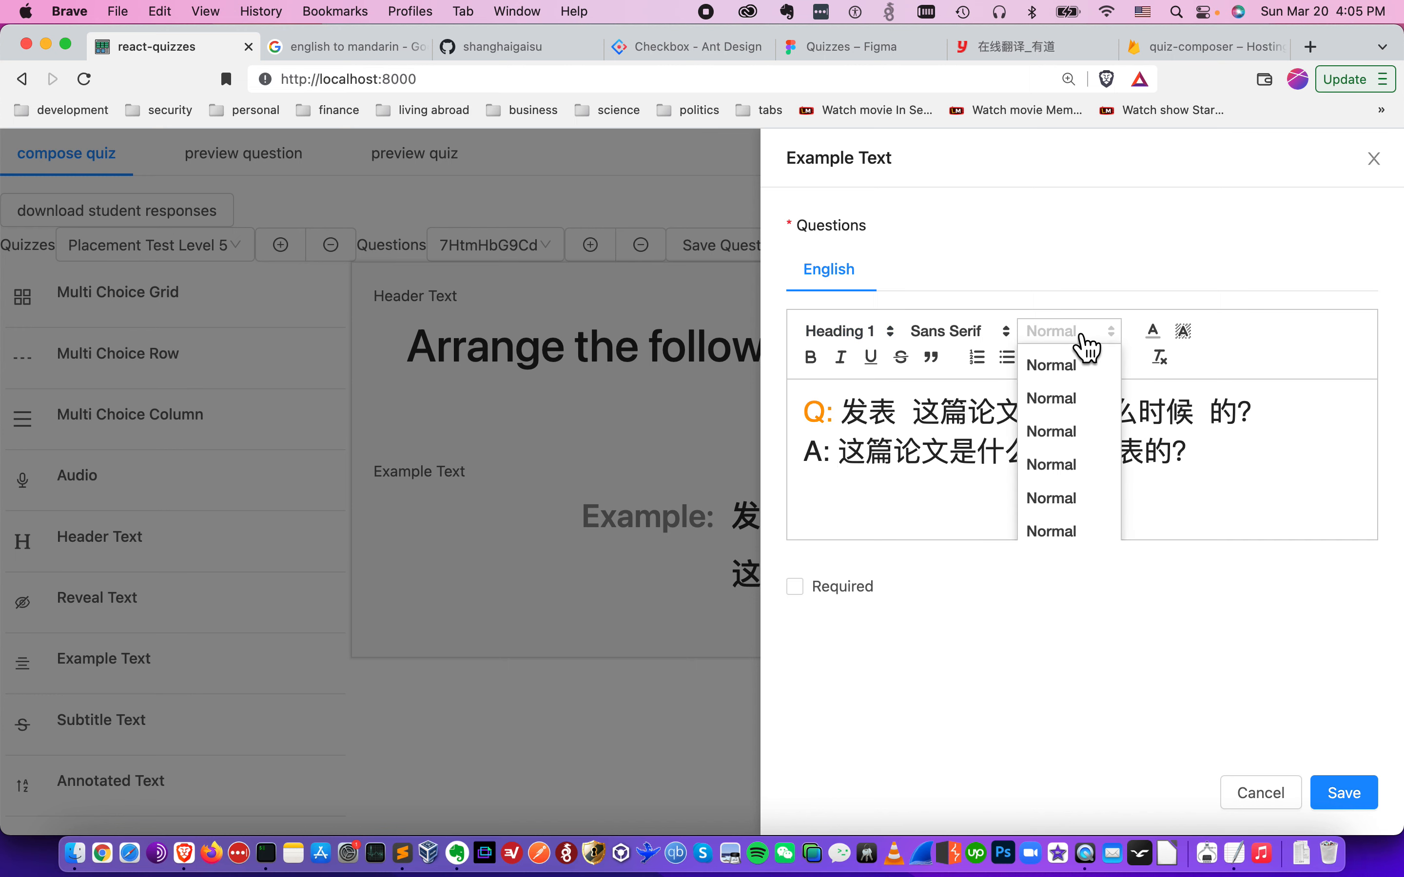
click(1118, 334)
click(1154, 332)
click(1199, 358)
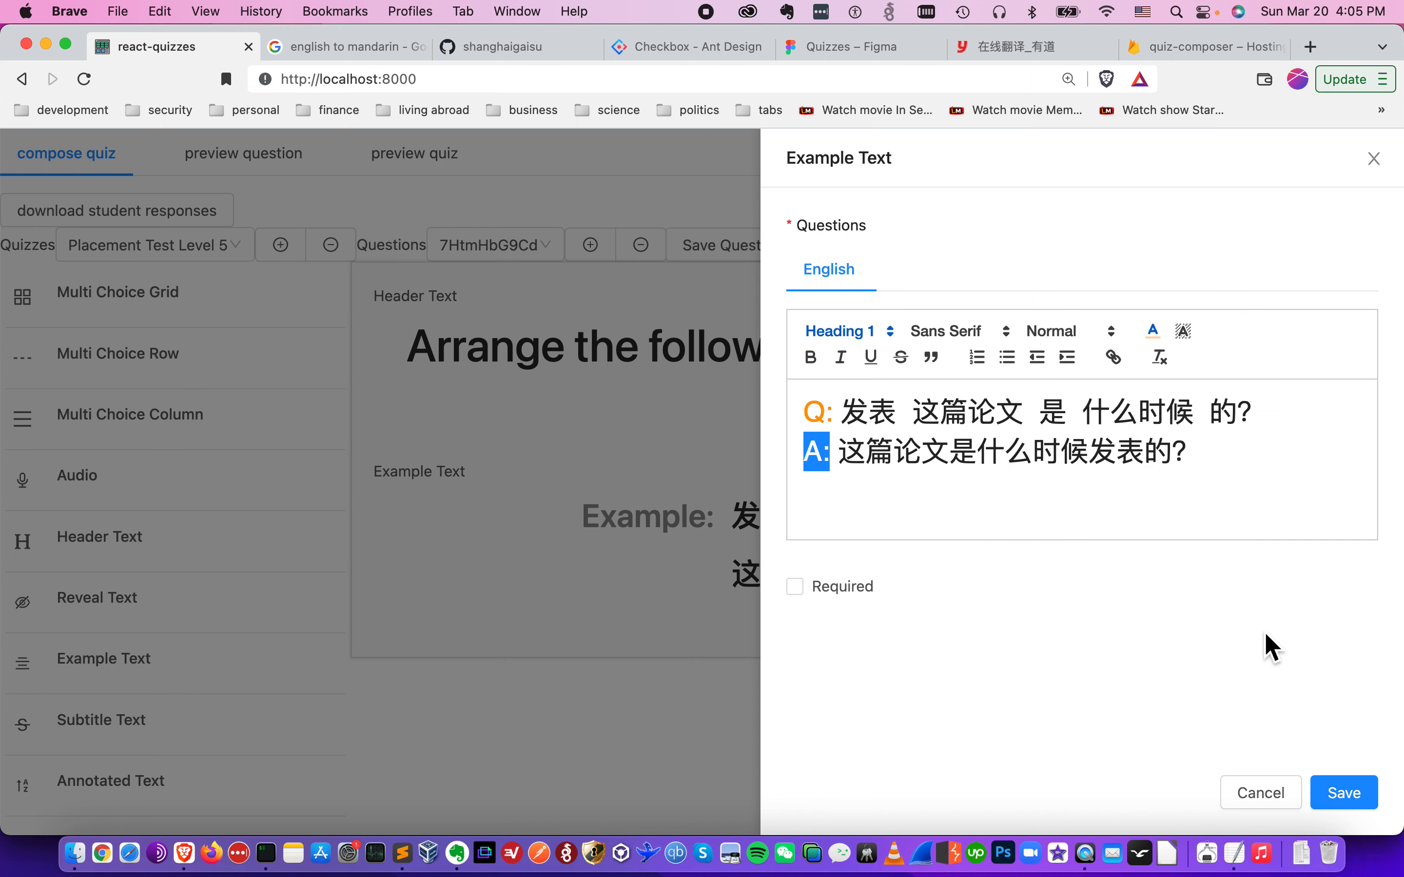
click(1344, 793)
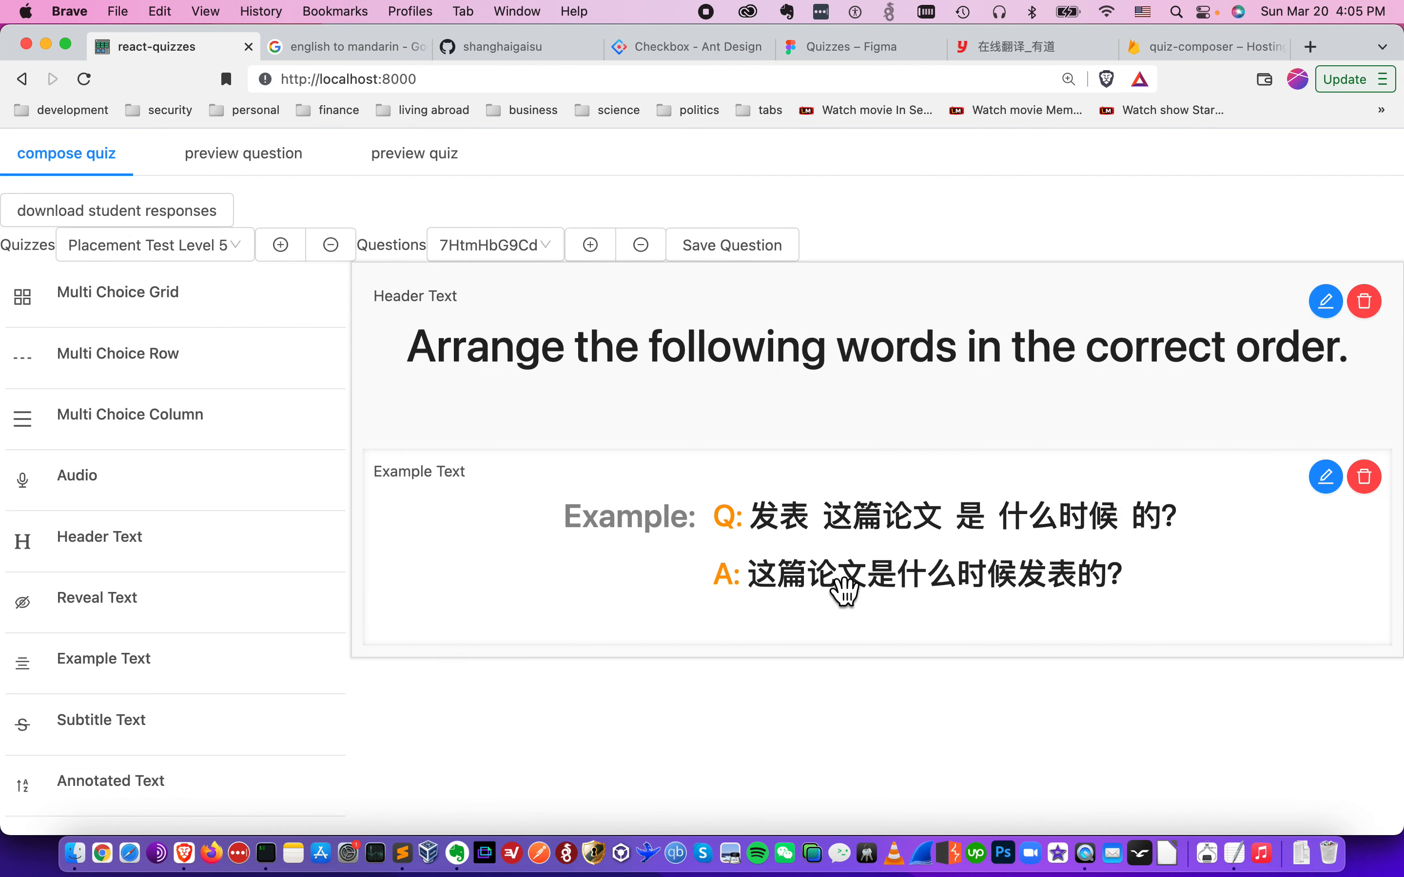
- Preview the question with its header and example, and return to composing the quiz
click(295, 169)
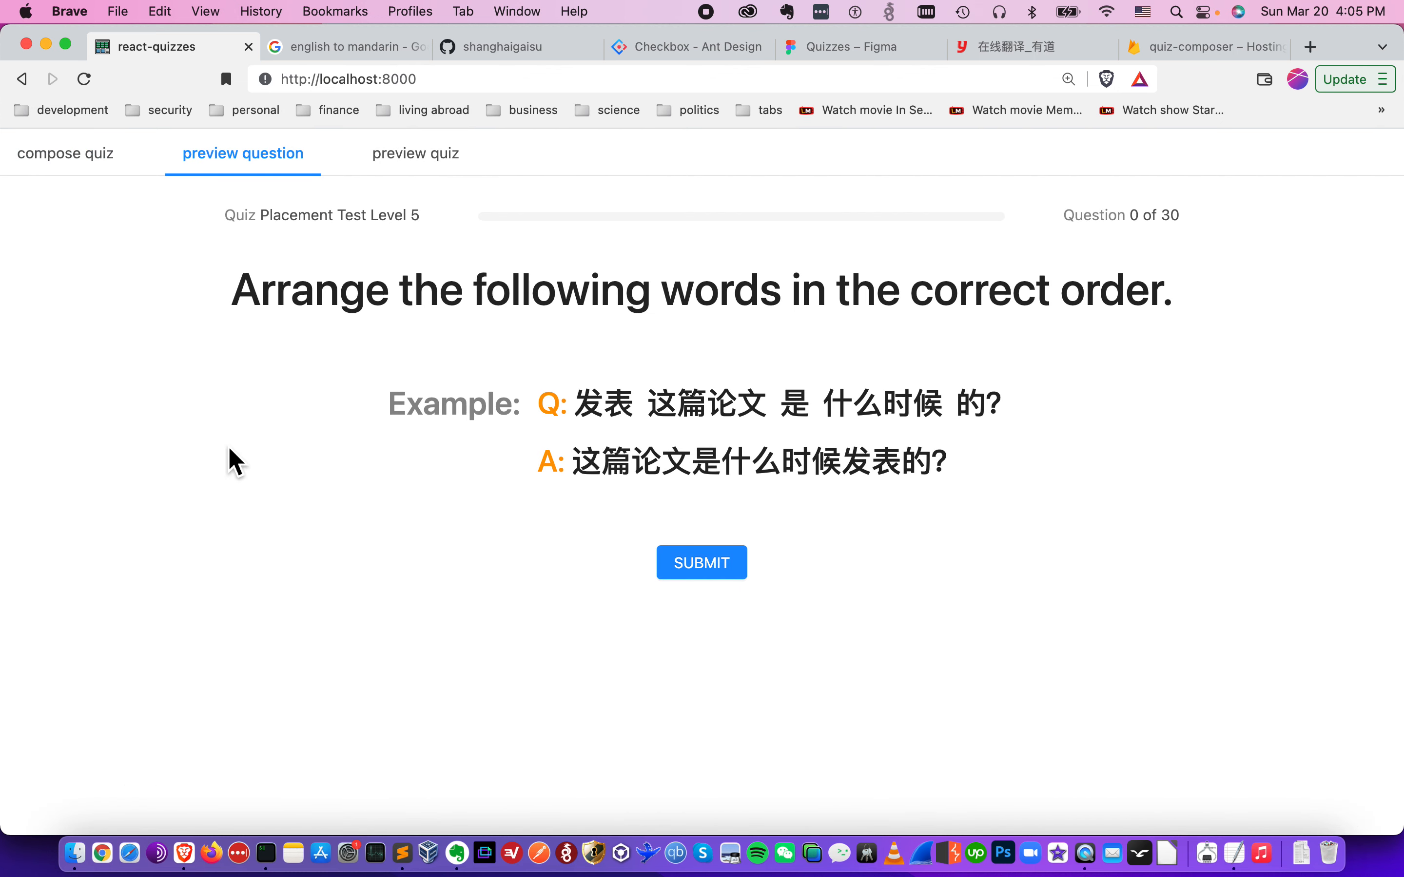
click(107, 165)
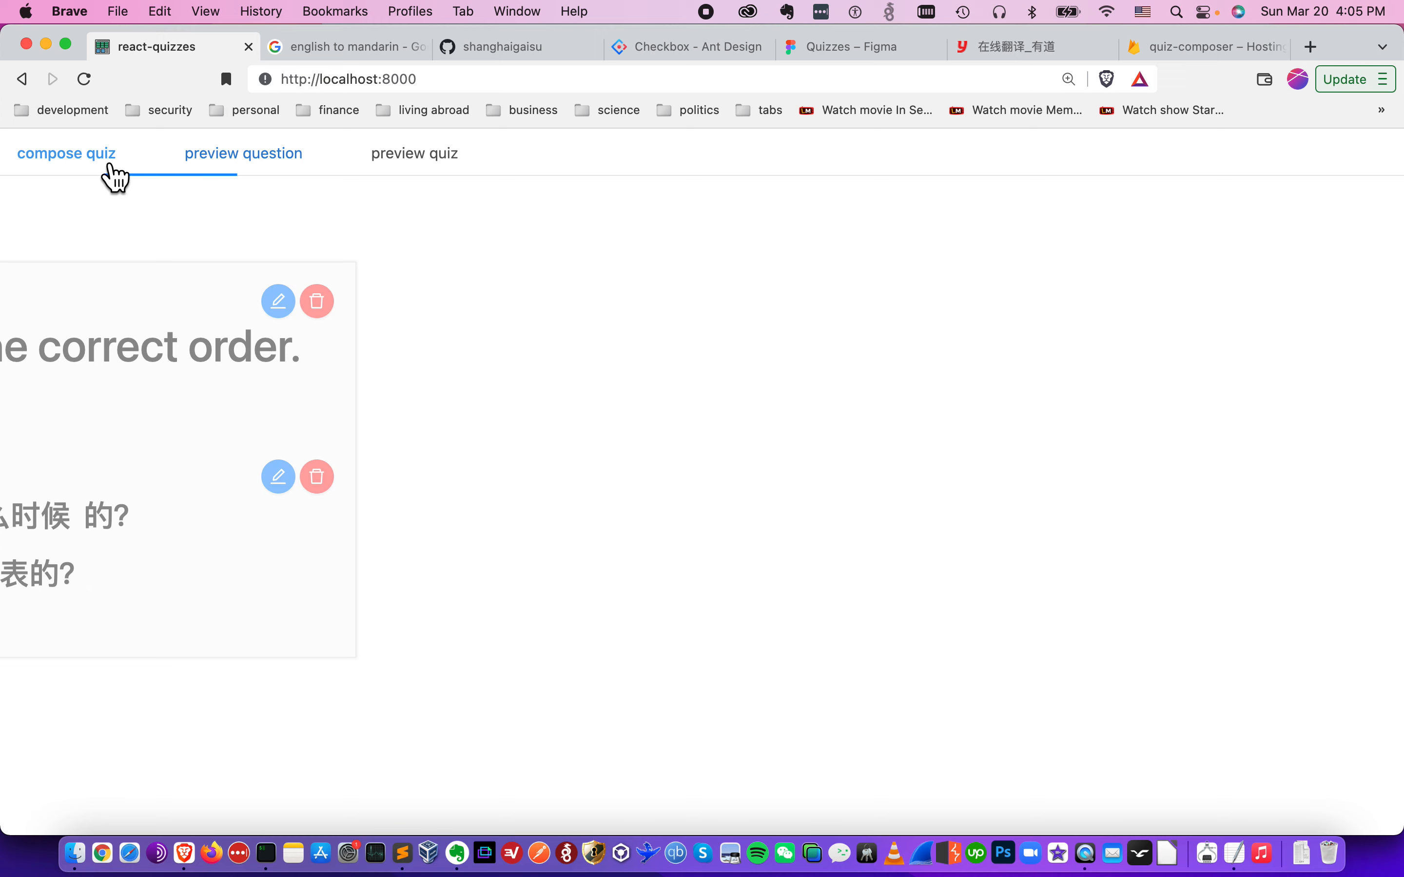
- Switch to the TextEdit todo notes and consult the Responses section
key(super+Tab)
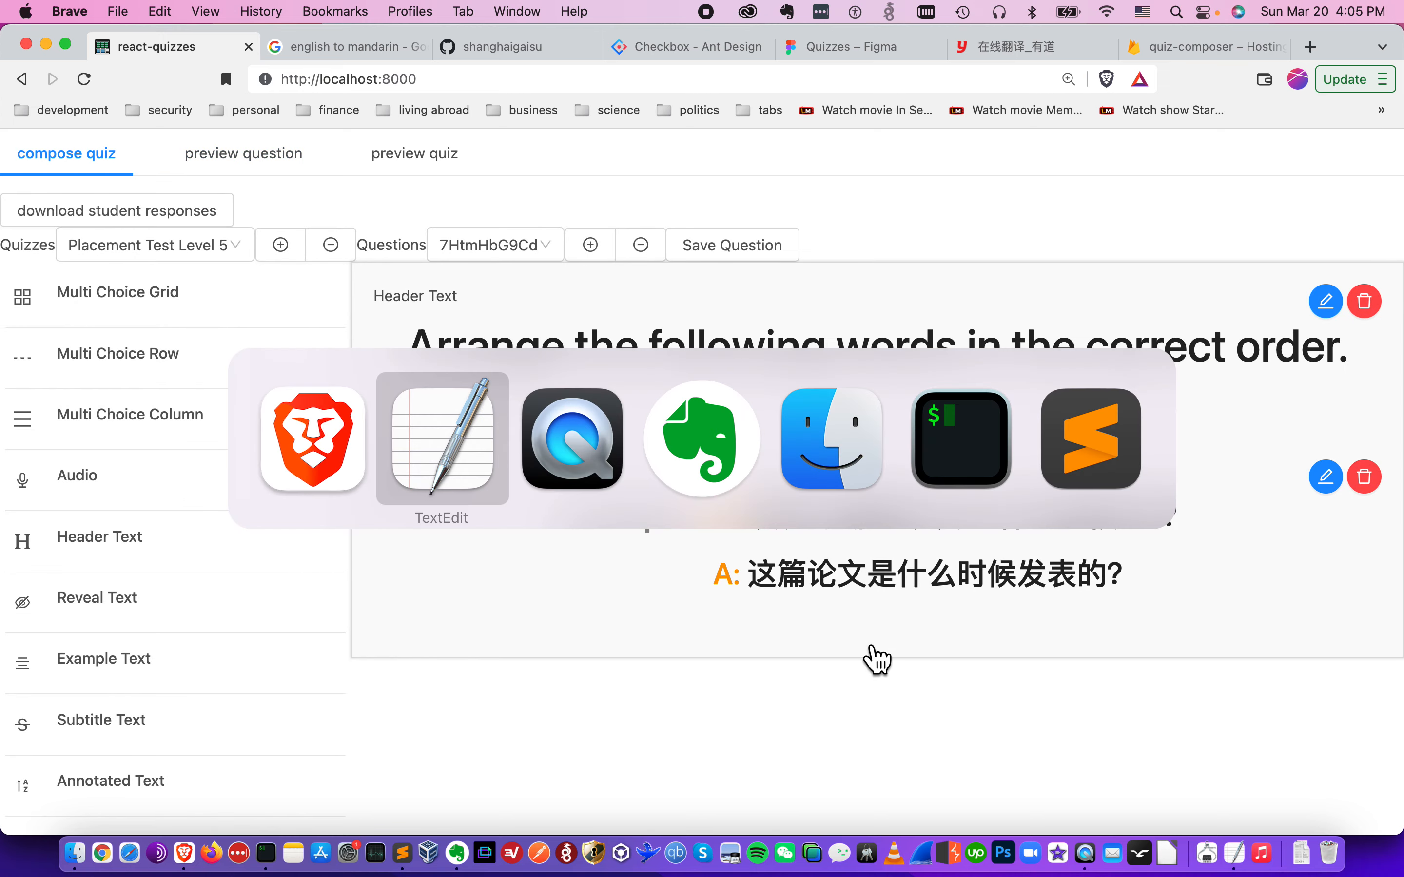
drag(888, 406, 1025, 417)
click(1026, 420)
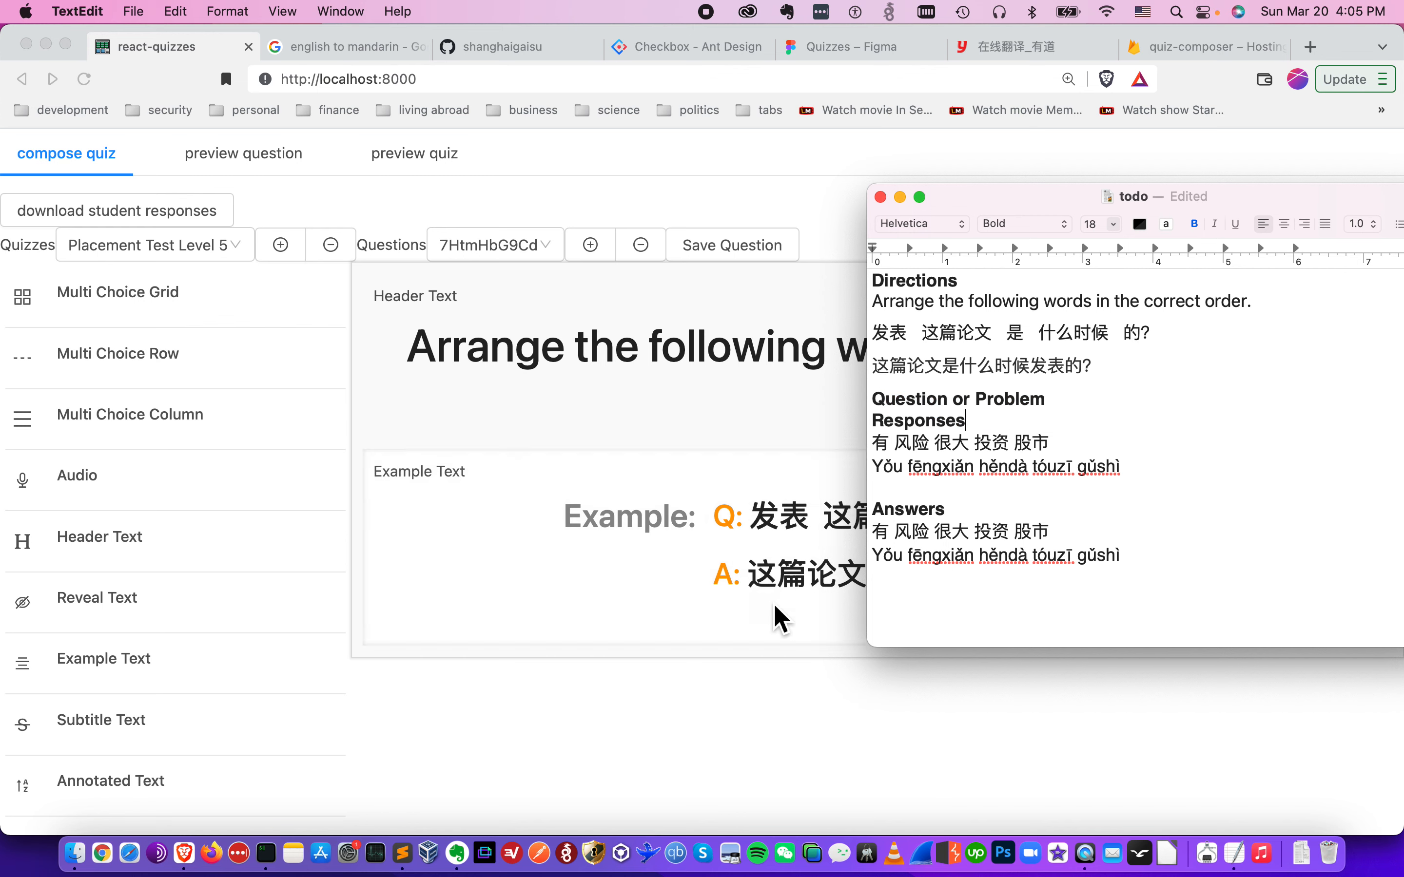
- Switch back to the quiz composer and add a Re-arrange words component below the Example Text
click(650, 705)
scroll(119, 650, down, 5)
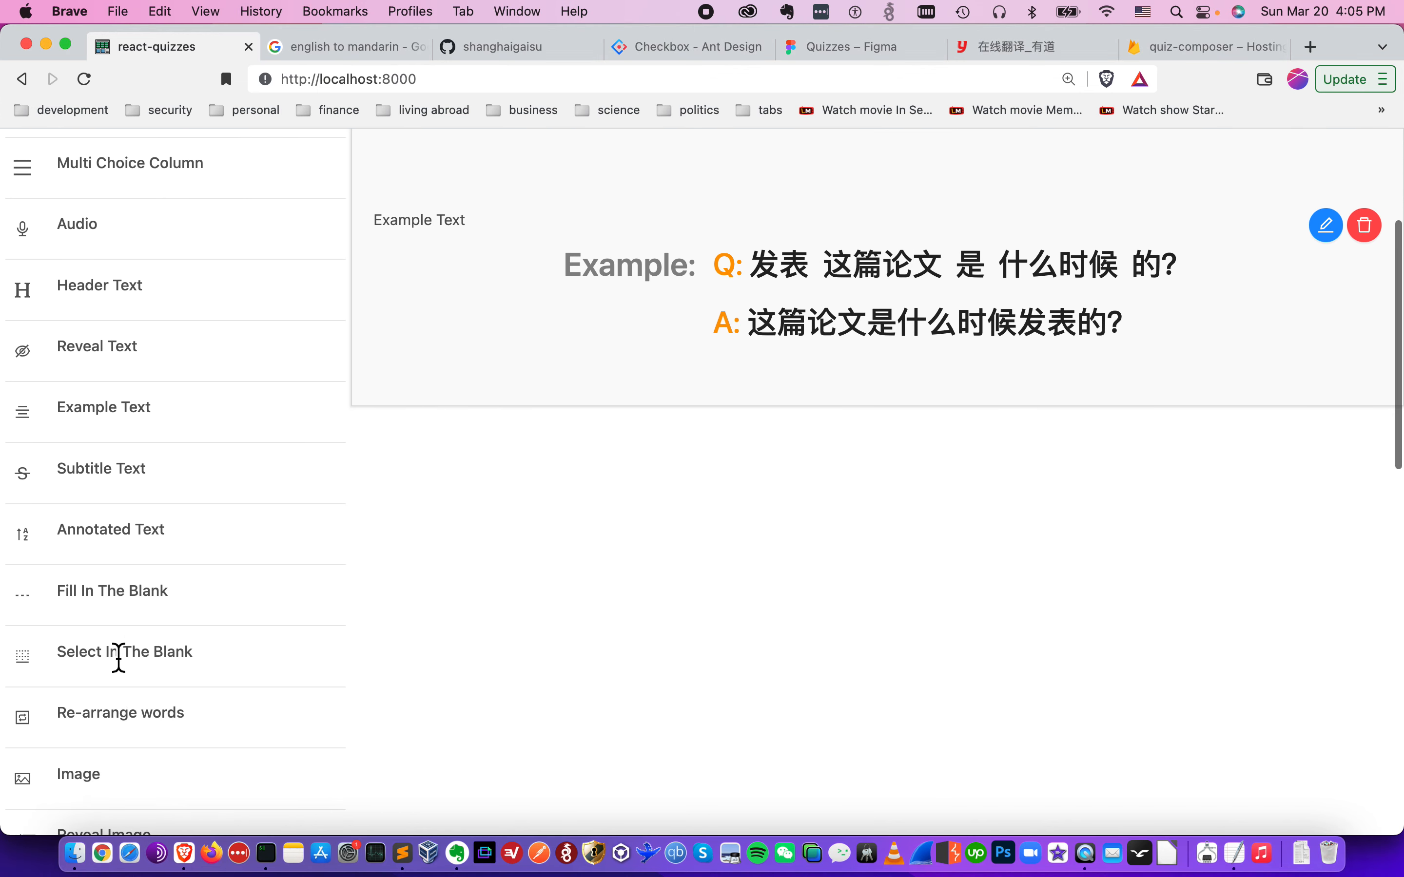
click(123, 714)
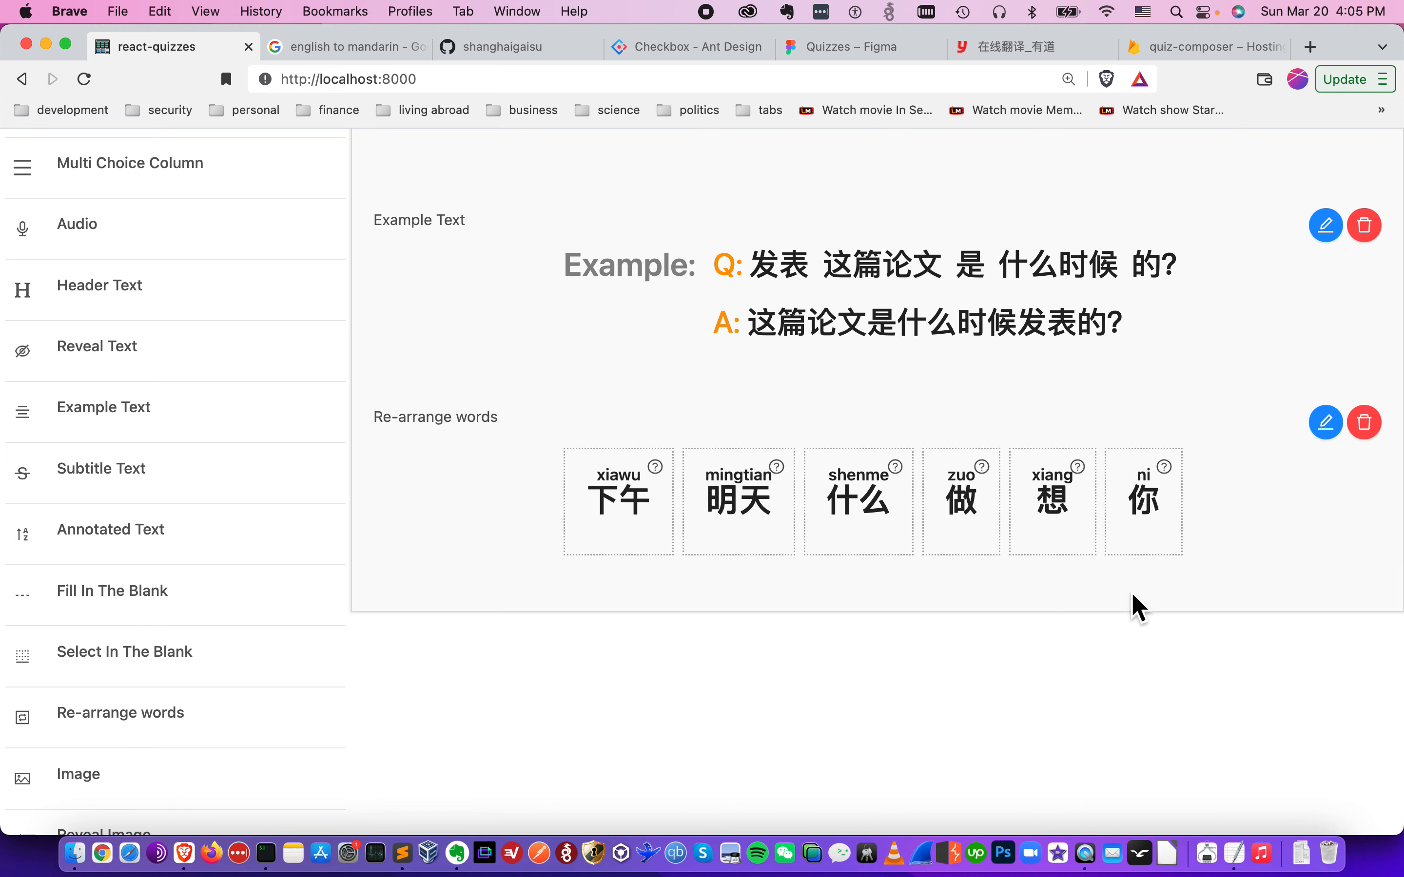
click(1327, 423)
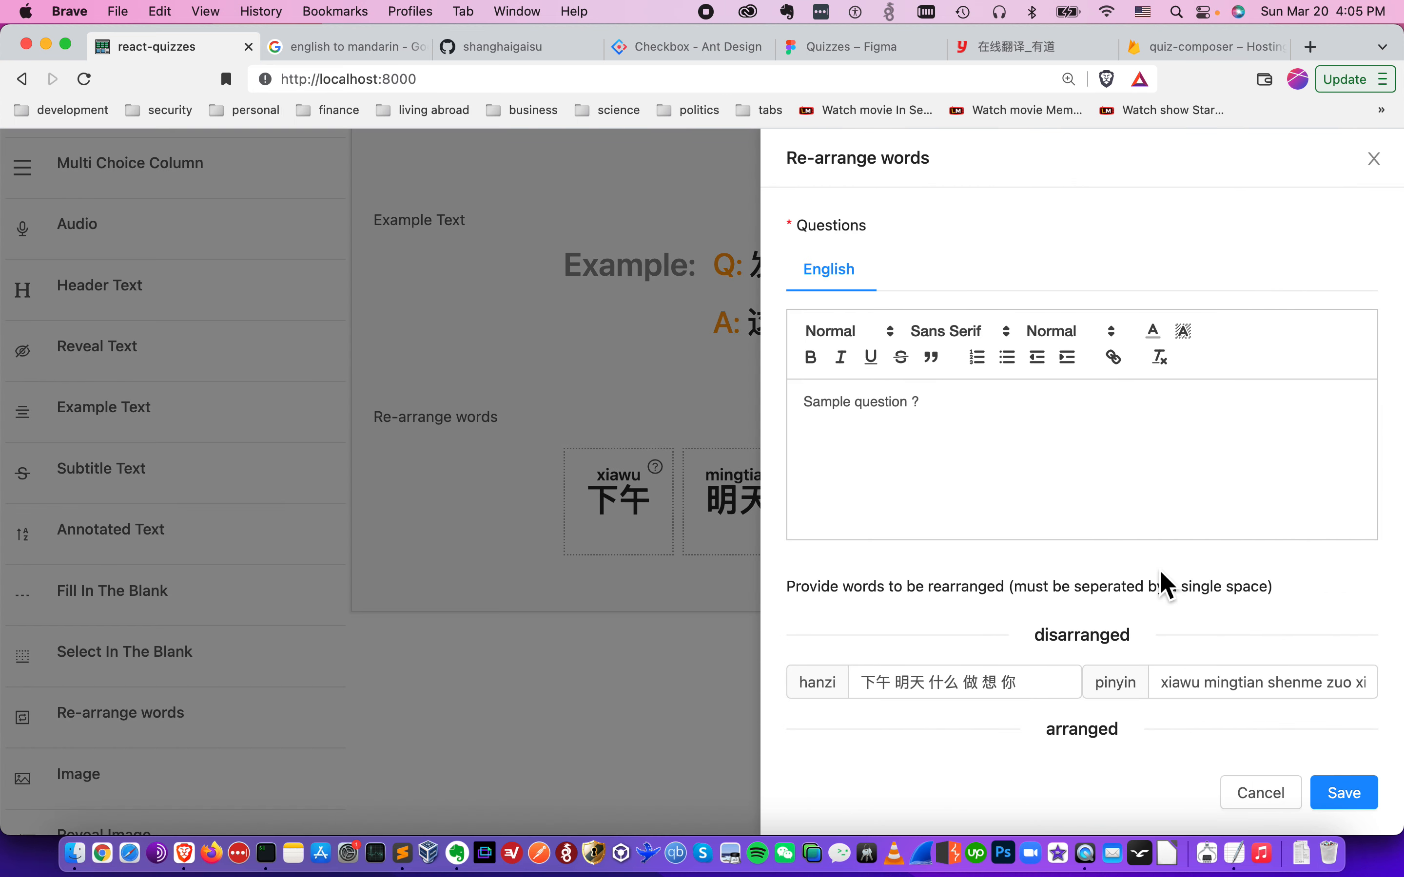
scroll(1166, 580, down, 3)
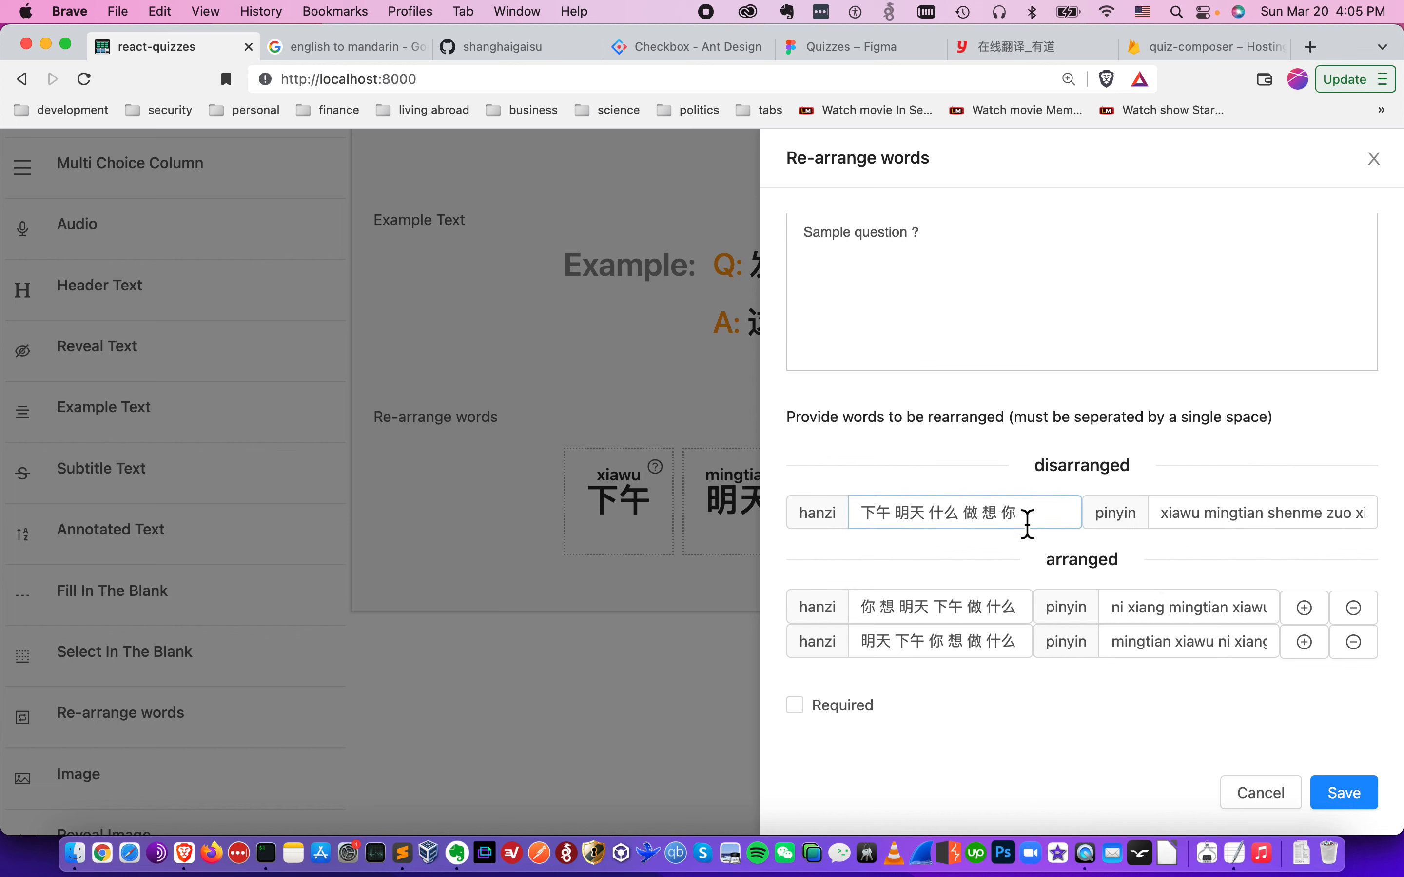
click(709, 687)
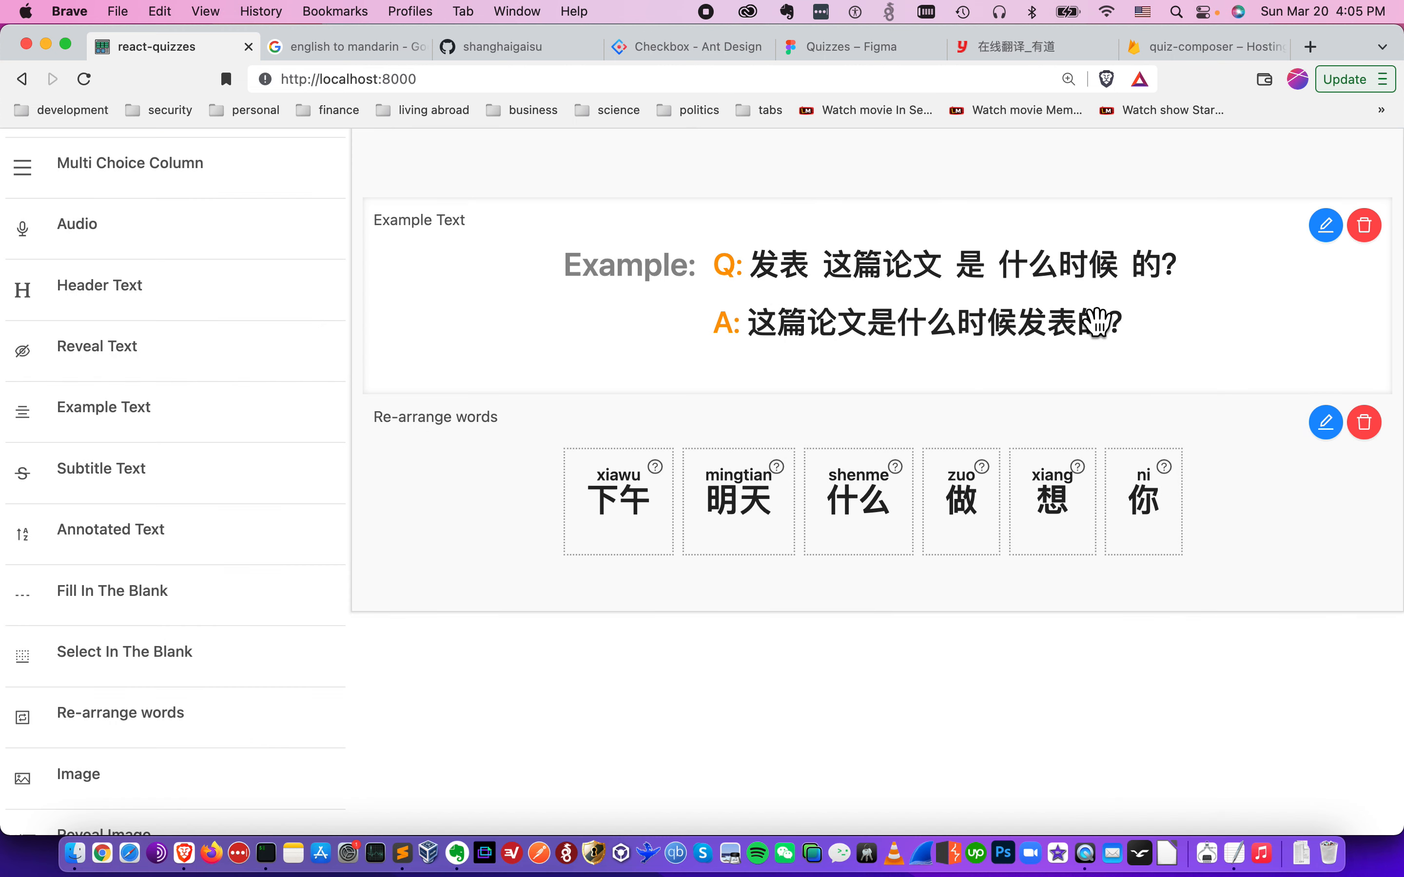
- Edit the Re-arrange words component, filling the disarranged hanzi with the Answers line 有 风险 很大 投资 股市 from the todo notes
click(1332, 432)
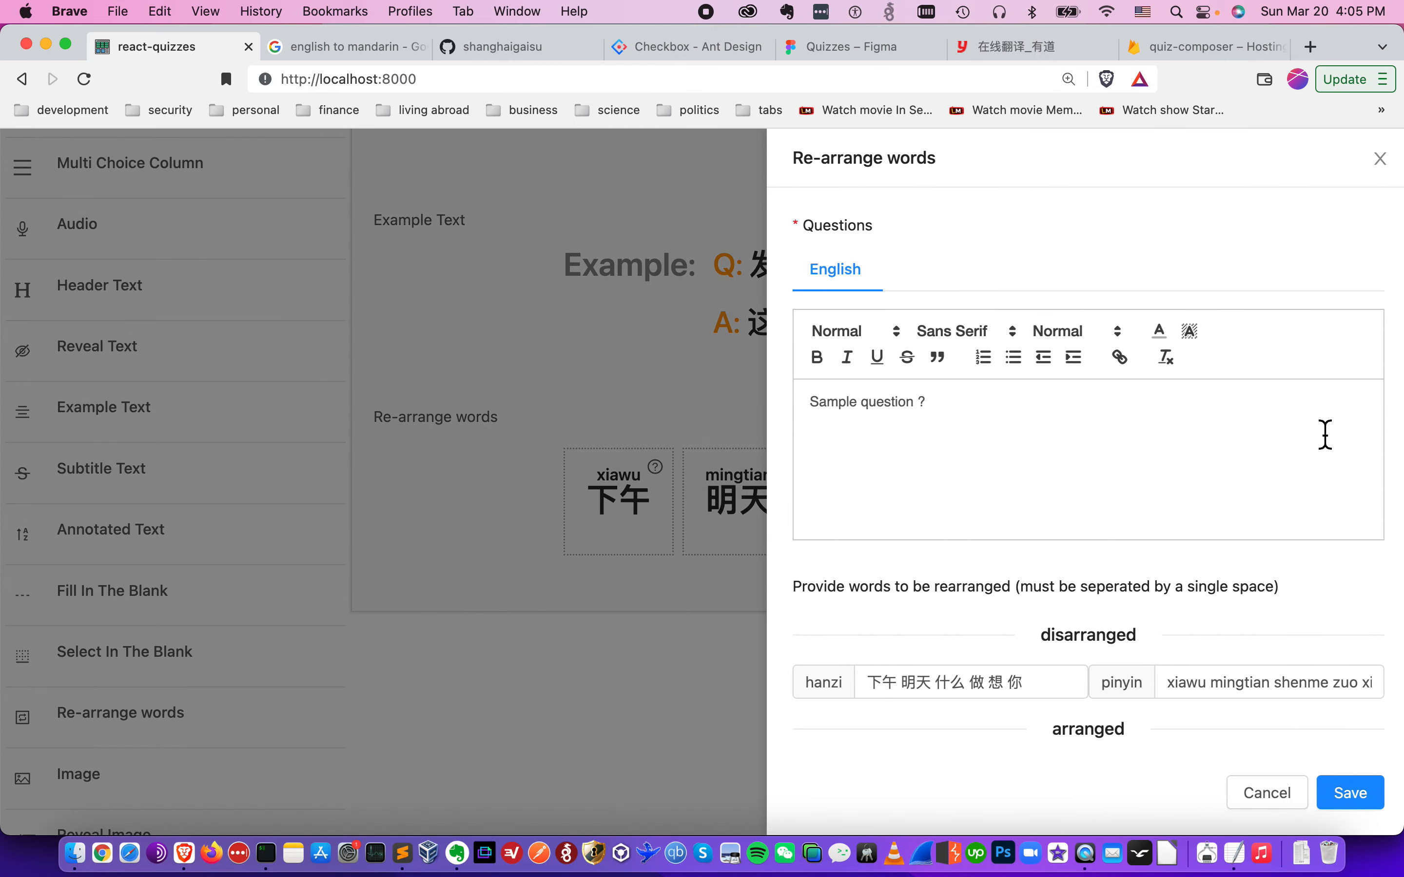
scroll(1102, 595, down, 3)
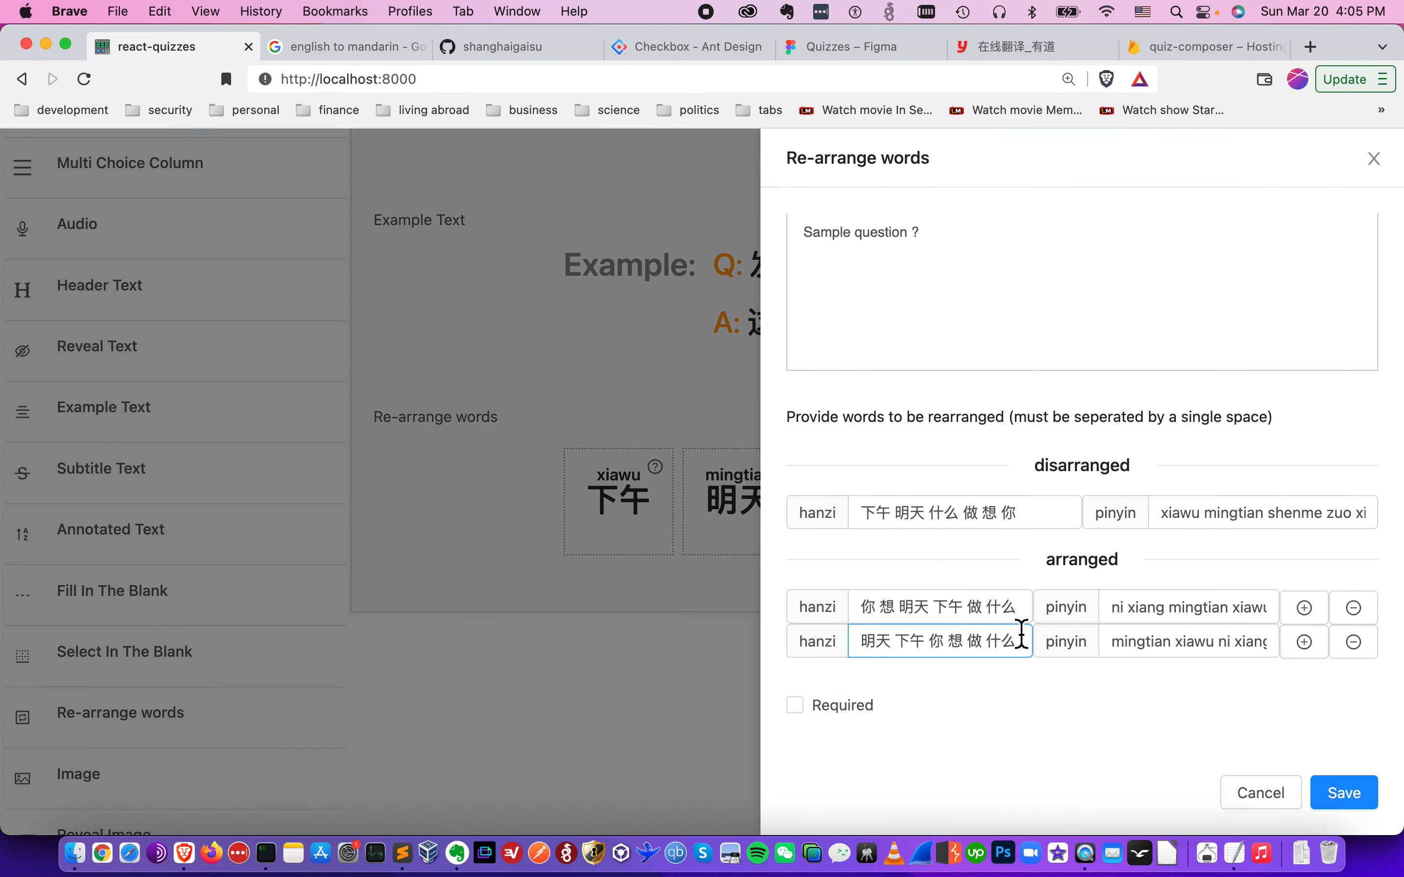
key(super+Tab)
click(1038, 530)
key(cmd+shift+Left)
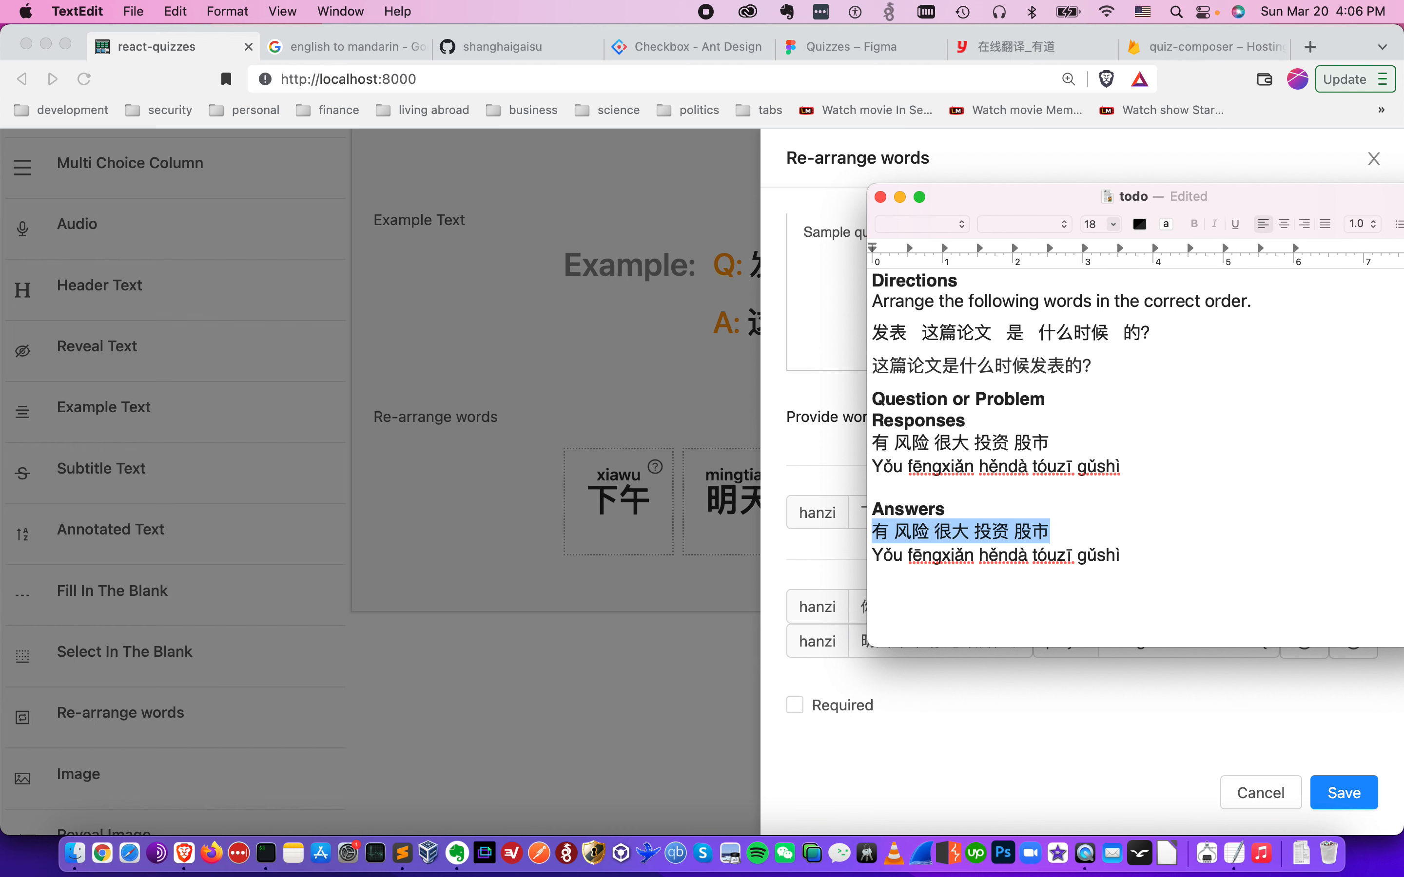
key(super+c)
key(super+Tab)
click(977, 517)
key(super+a)
key(super+v)
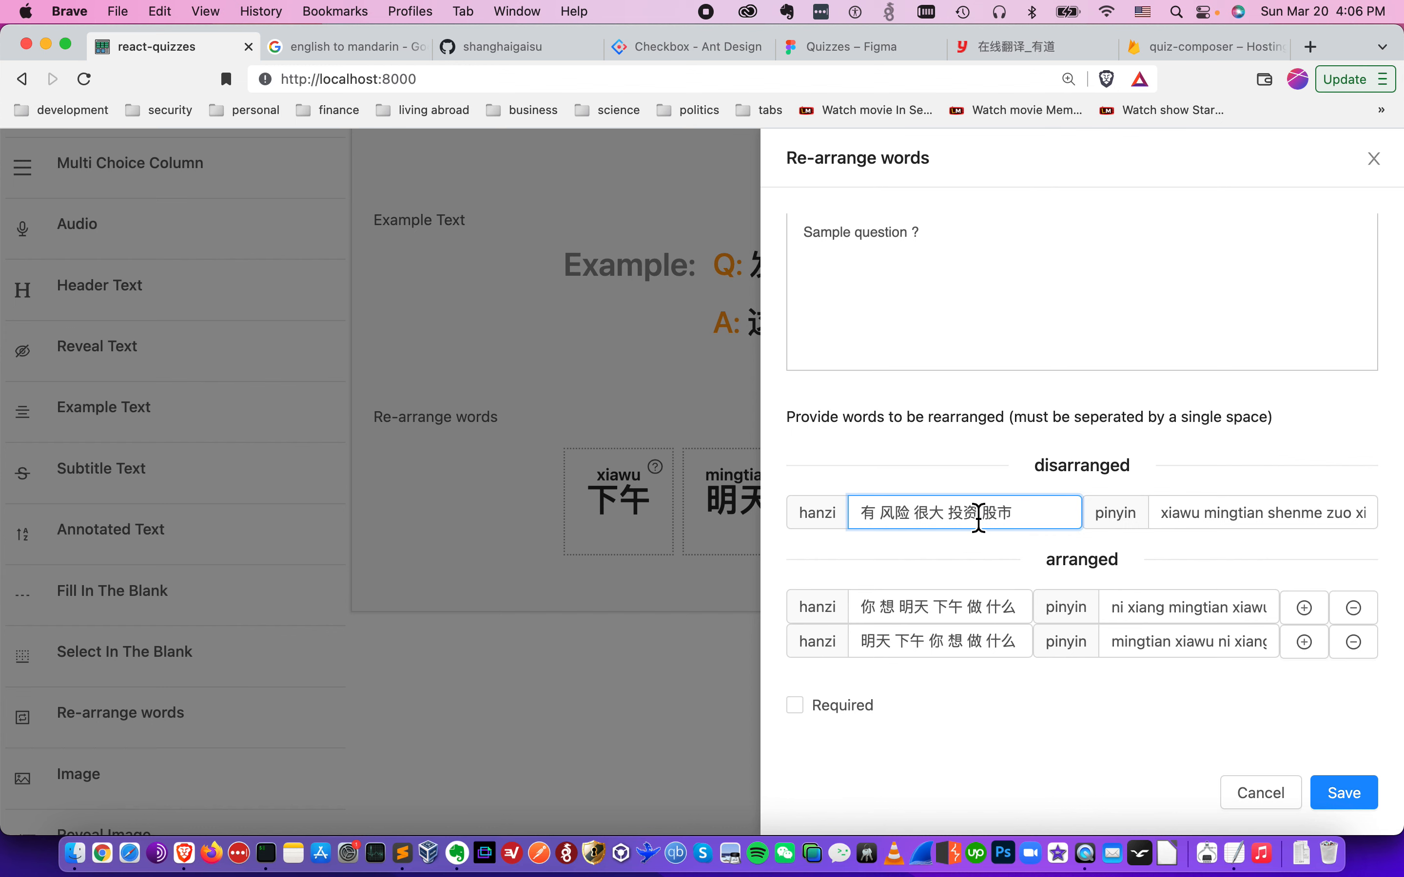
- Replace the disarranged hanzi with the line 有 风险 很大 投资 股市 from the Responses section of the todo notes
key(super+Tab)
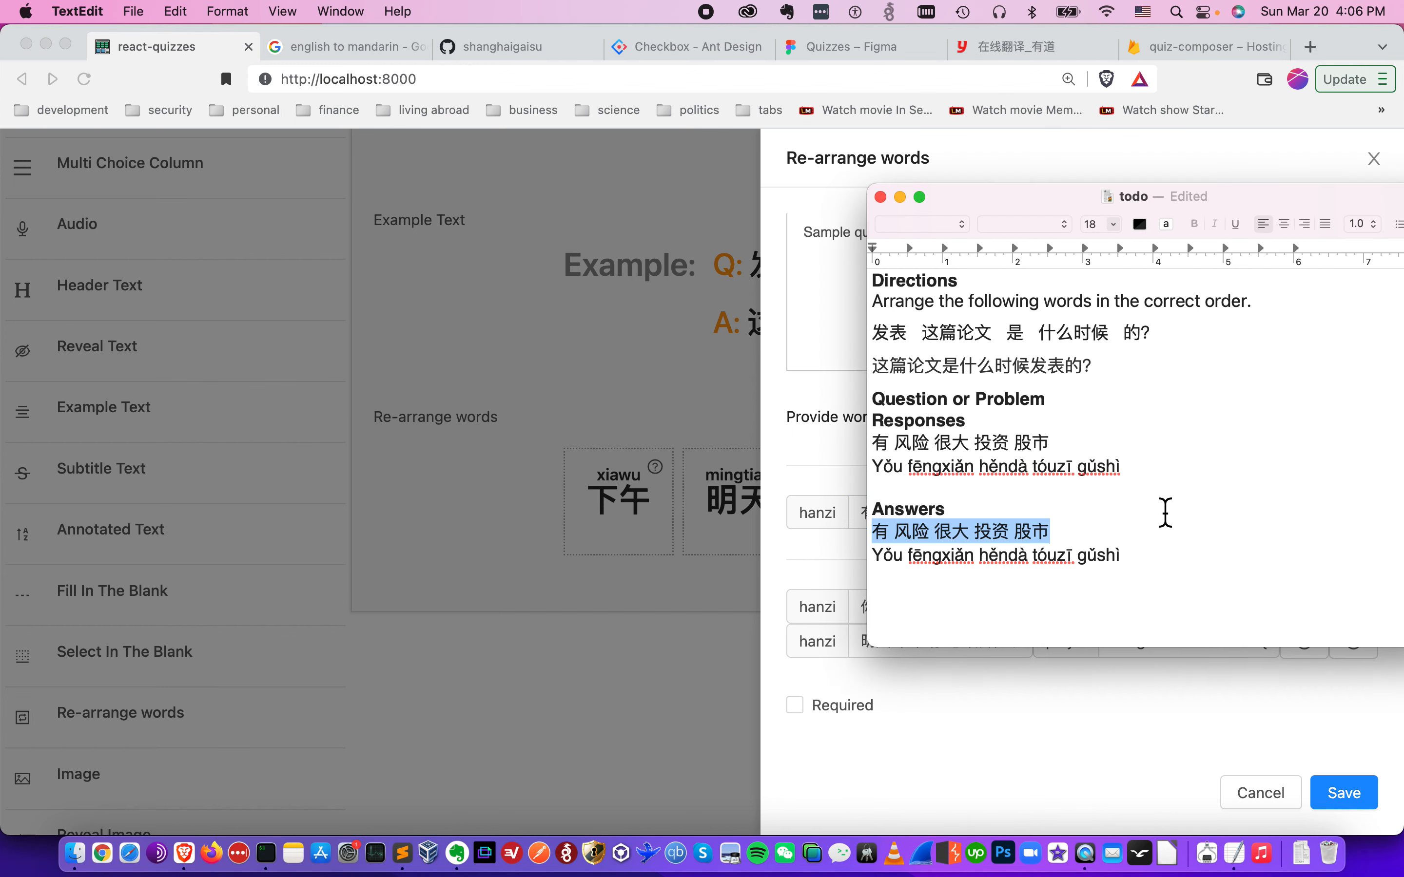
click(1134, 442)
key(super+shift+Left)
key(super+c)
key(super+Tab)
key(super+a)
key(super+v)
- Copy the Responses pinyin "Yǒu fēngxiǎn hěndà tóuzī gǔshì" from the todo notes into the disarranged pinyin
key(super+Tab)
click(1138, 470)
key(super+shift+Left)
key(super+c)
key(super+Tab)
click(1206, 513)
key(super+a)
key(super+v)
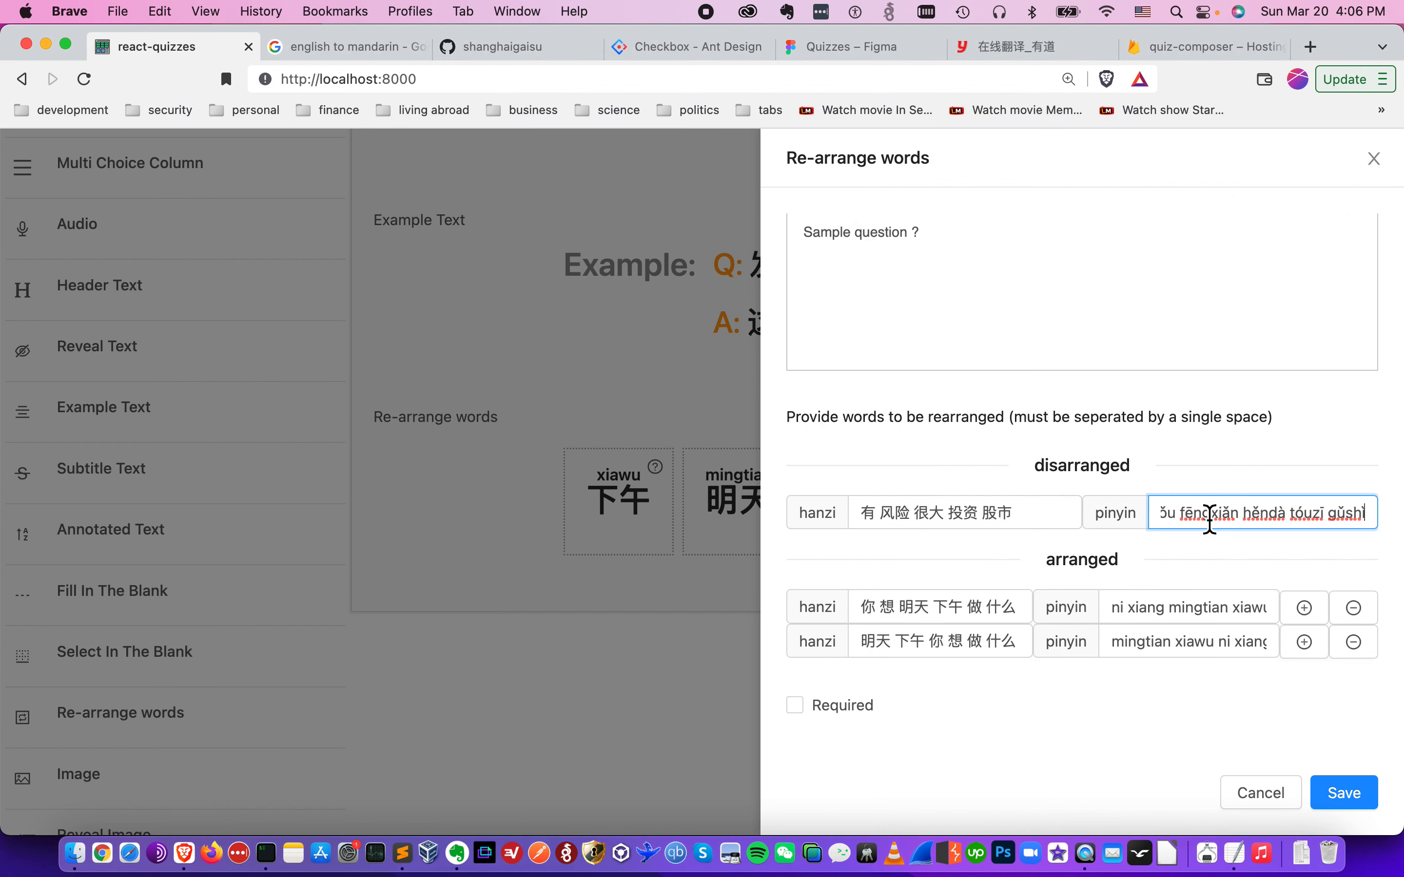
- Copy the Answers hanzi 有 风险 很大 投资 股市 from the todo notes into the first arranged row's hanzi
key(super+Tab)
drag(1147, 517, 1123, 527)
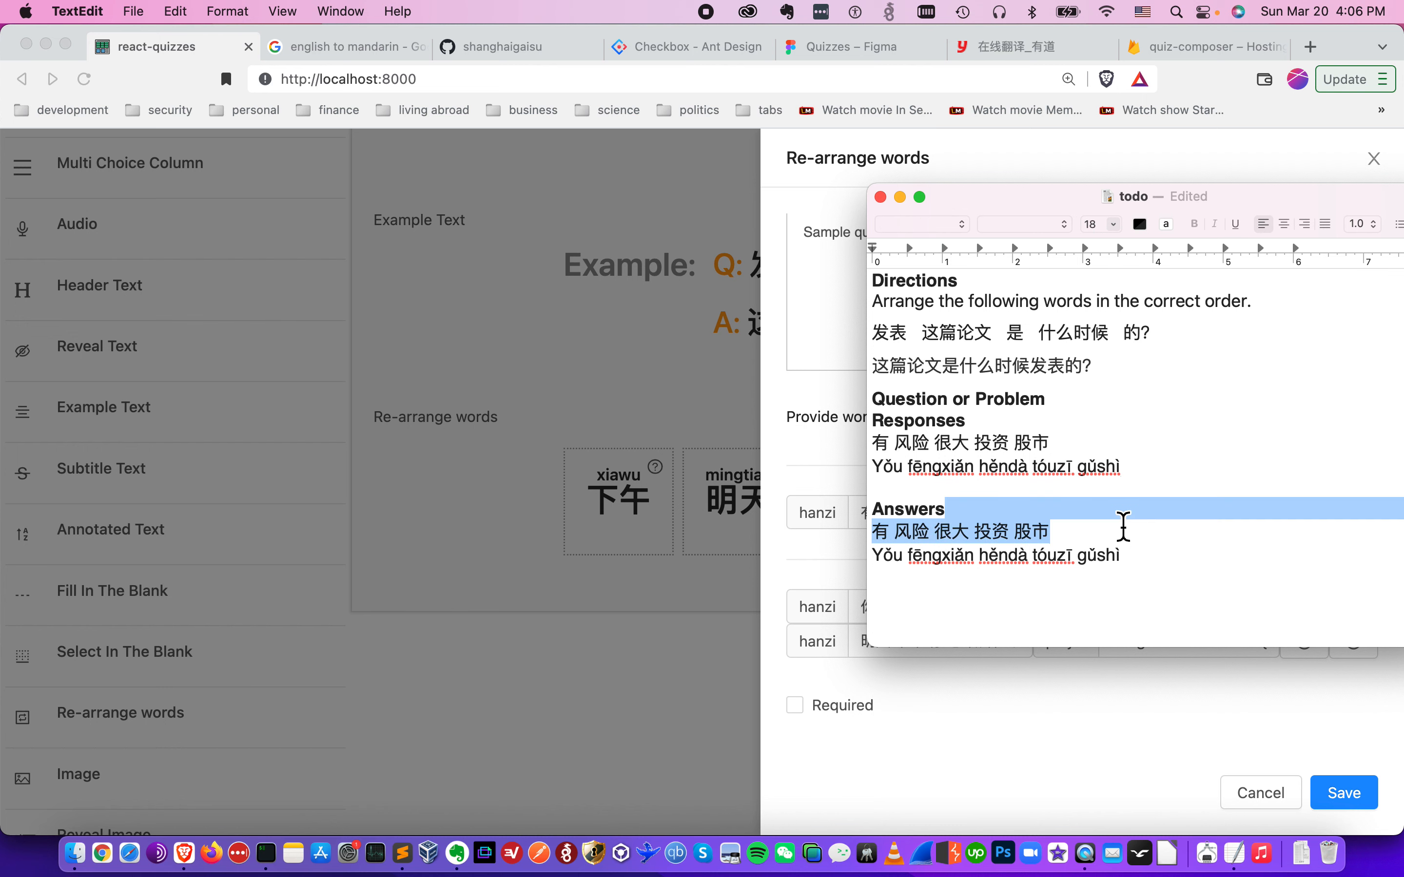
key(Left)
key(Down)
key(super+Right)
key(super+shift+Left)
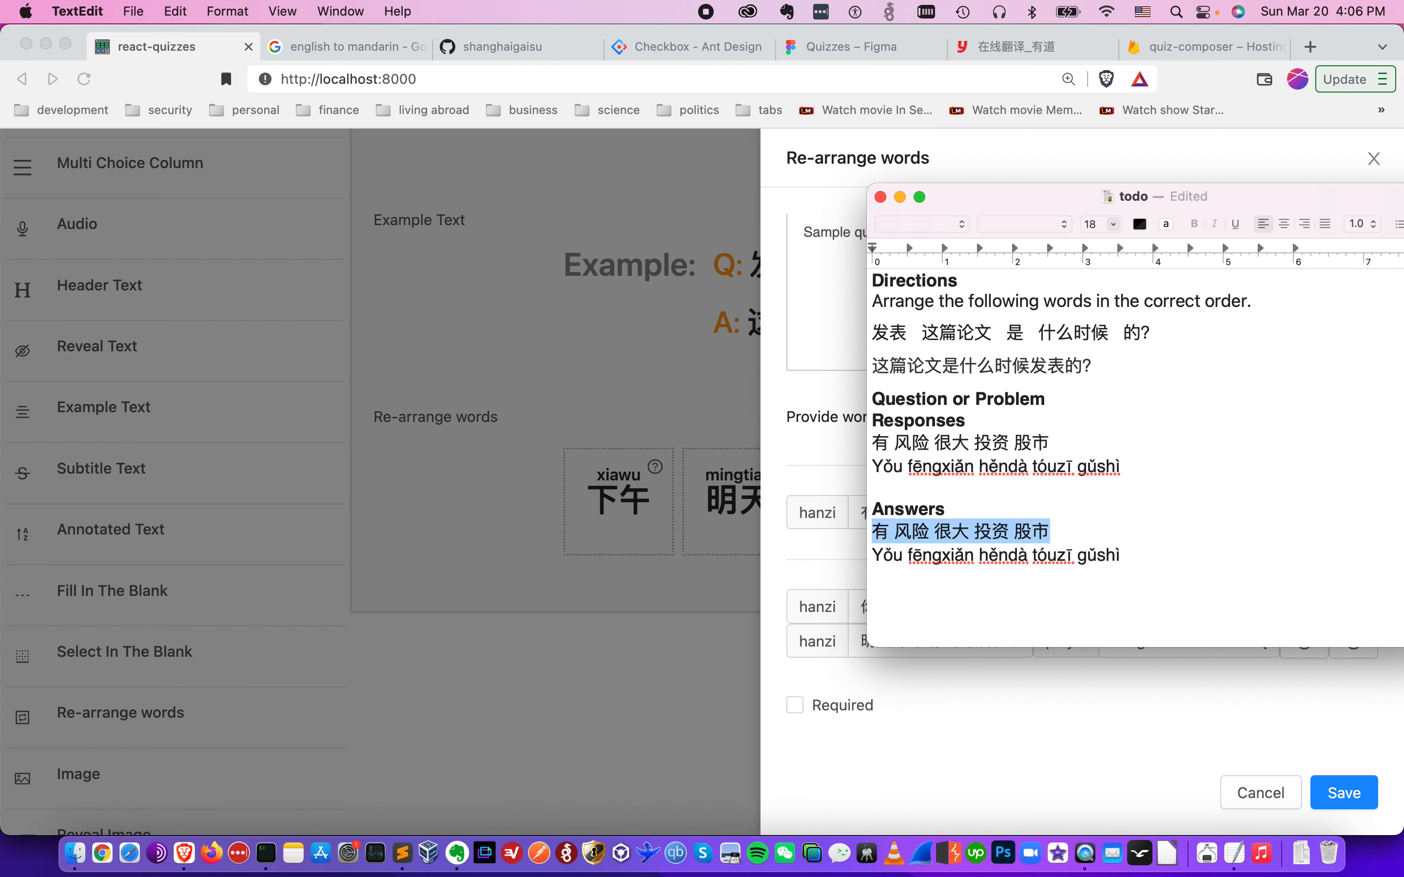
key(super+c)
key(super+Tab)
click(981, 604)
key(super+a)
key(super+v)
- Copy the Answers pinyin "Yǒu fēngxiǎn hěndà tóuzī gǔshì" from the todo notes into the first arranged row's pinyin
key(super+Tab)
key(Down)
key(super+Right)
key(super+shift+Left)
key(super+c)
key(super+Tab)
click(1174, 609)
key(super+a)
key(super+v)
- Remove the second arranged row and save the Re-arrange words component
click(1351, 645)
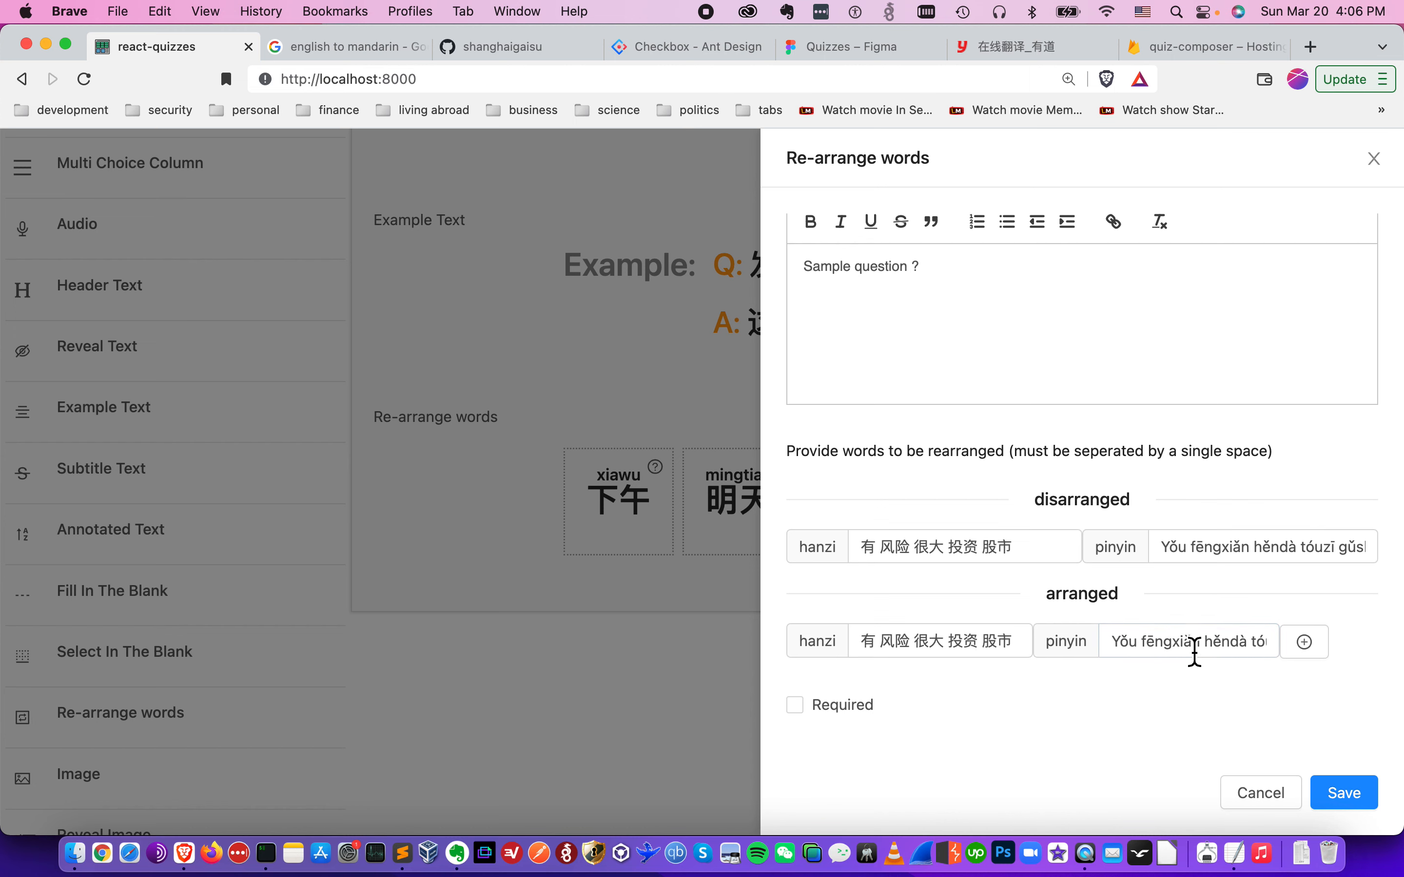
click(1345, 795)
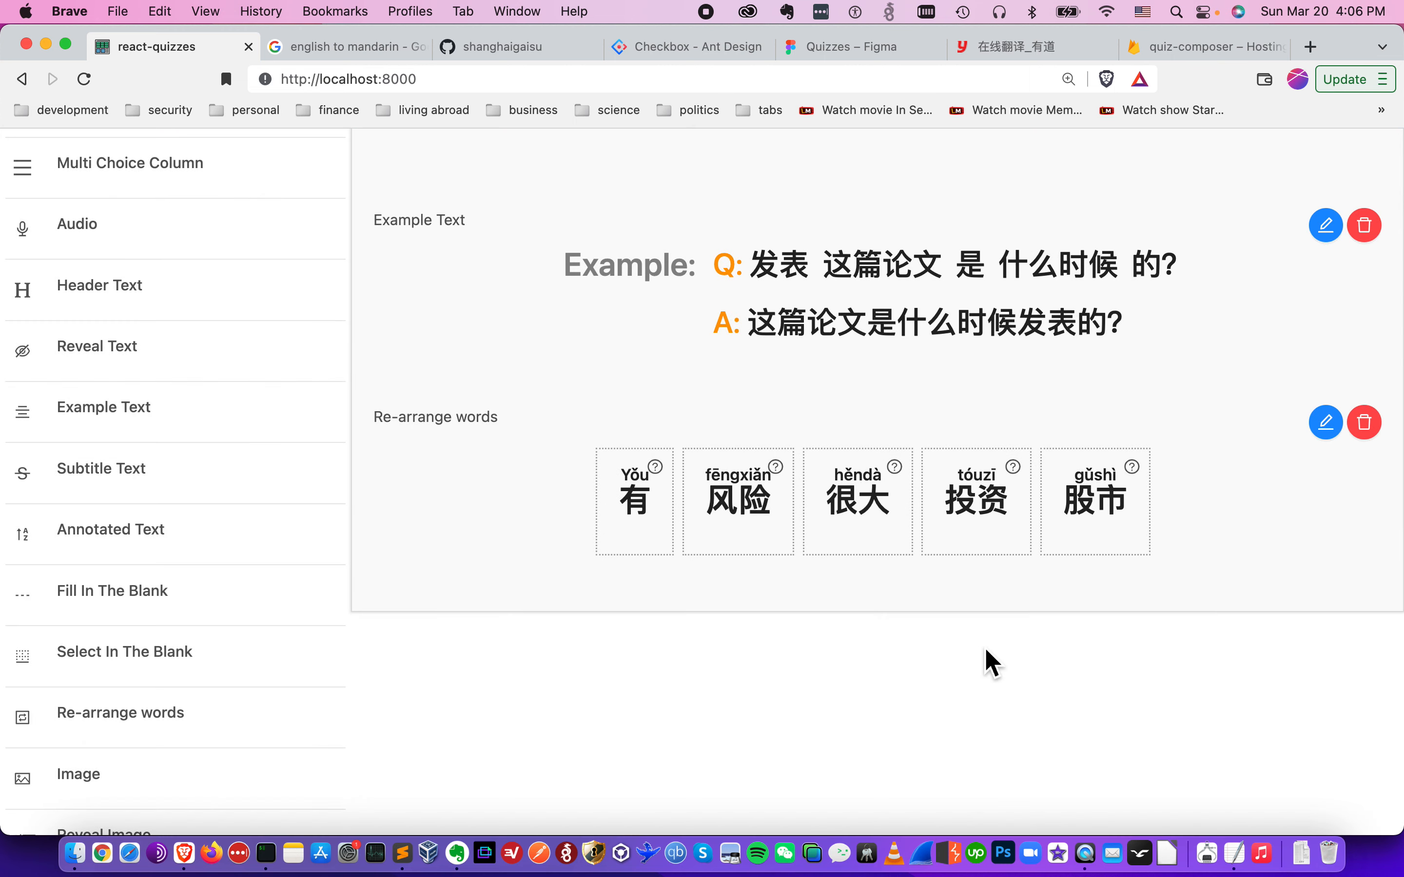
- Preview the question, submit a test response in the order 投资 有 很大 风险 股市, and review the marked answer
scroll(985, 647, up, 5)
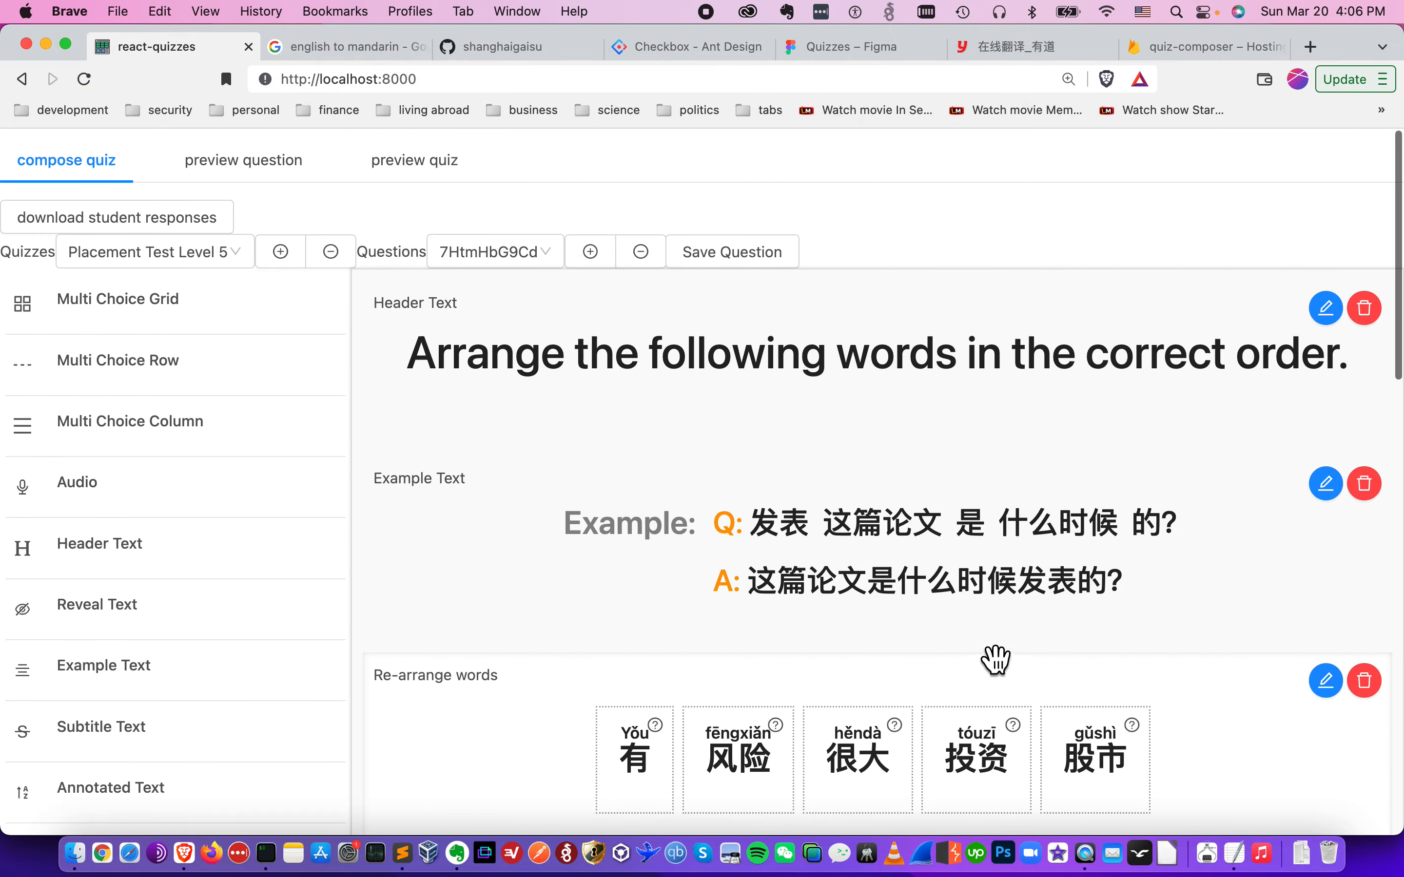
click(261, 162)
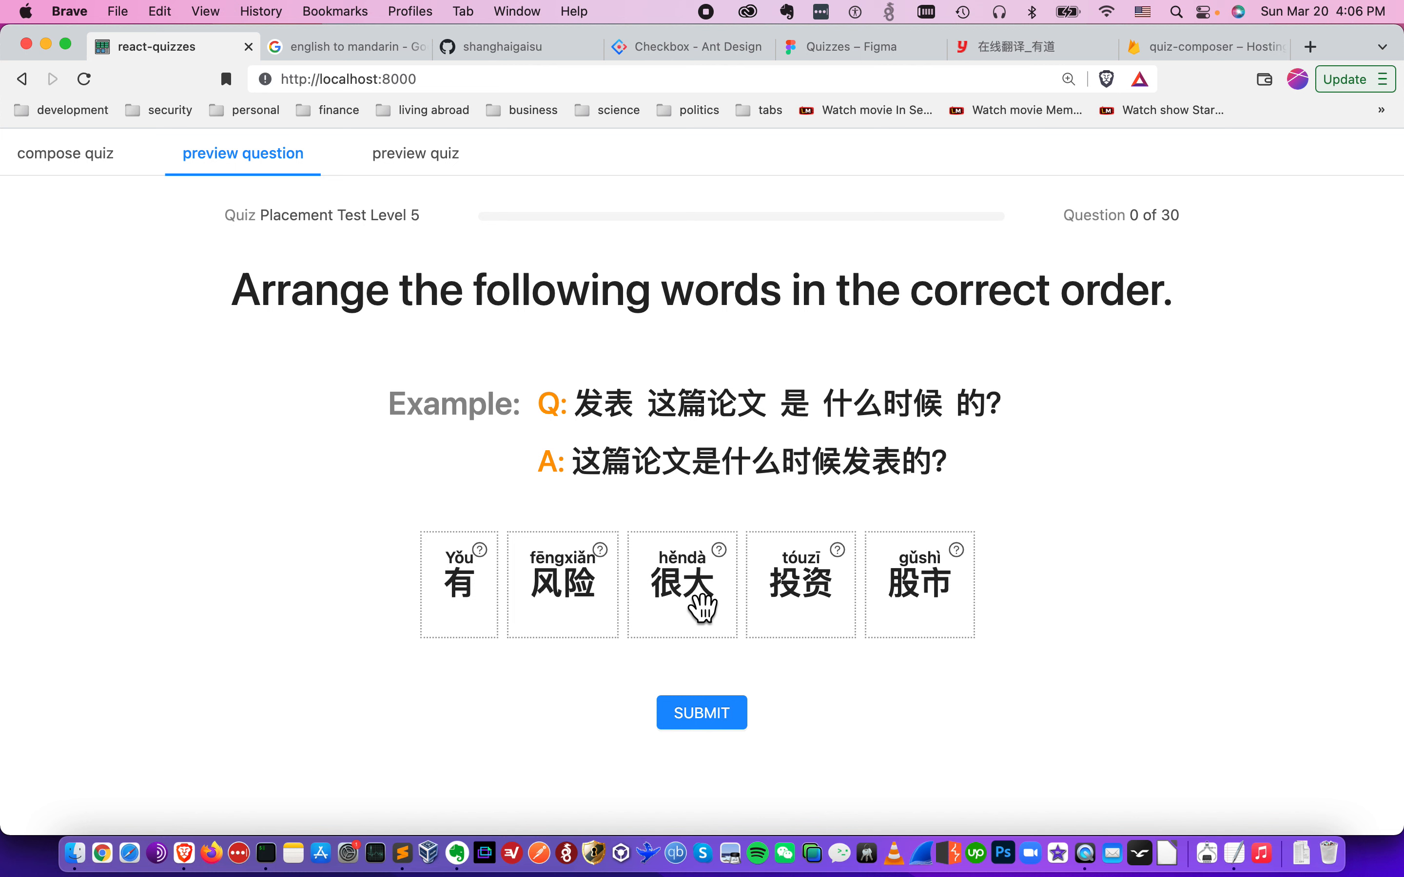
drag(686, 605, 570, 602)
drag(812, 611, 516, 610)
click(696, 716)
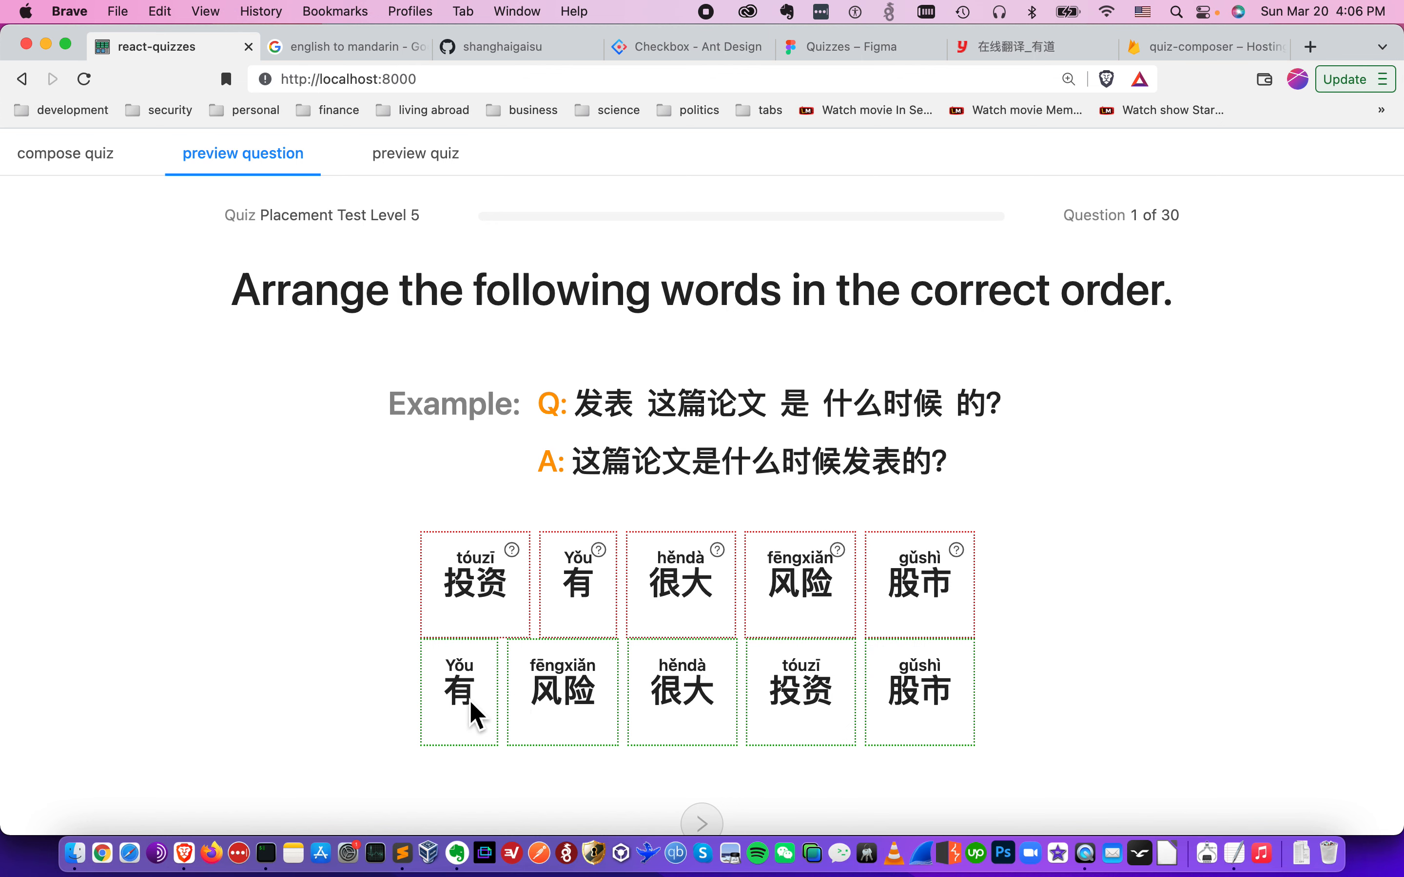
scroll(915, 685, down, 1)
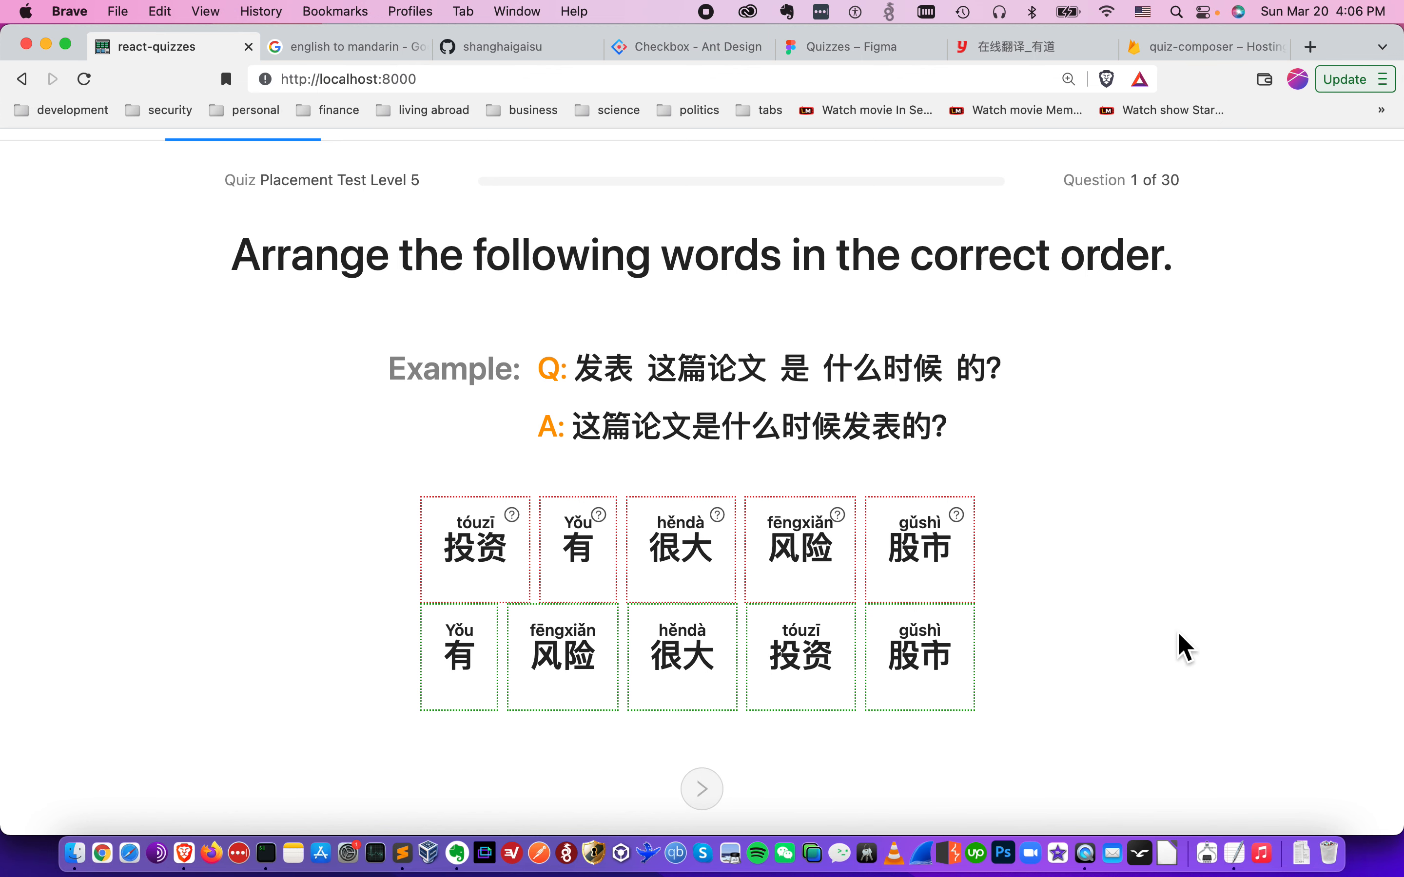
scroll(1184, 647, up, 1)
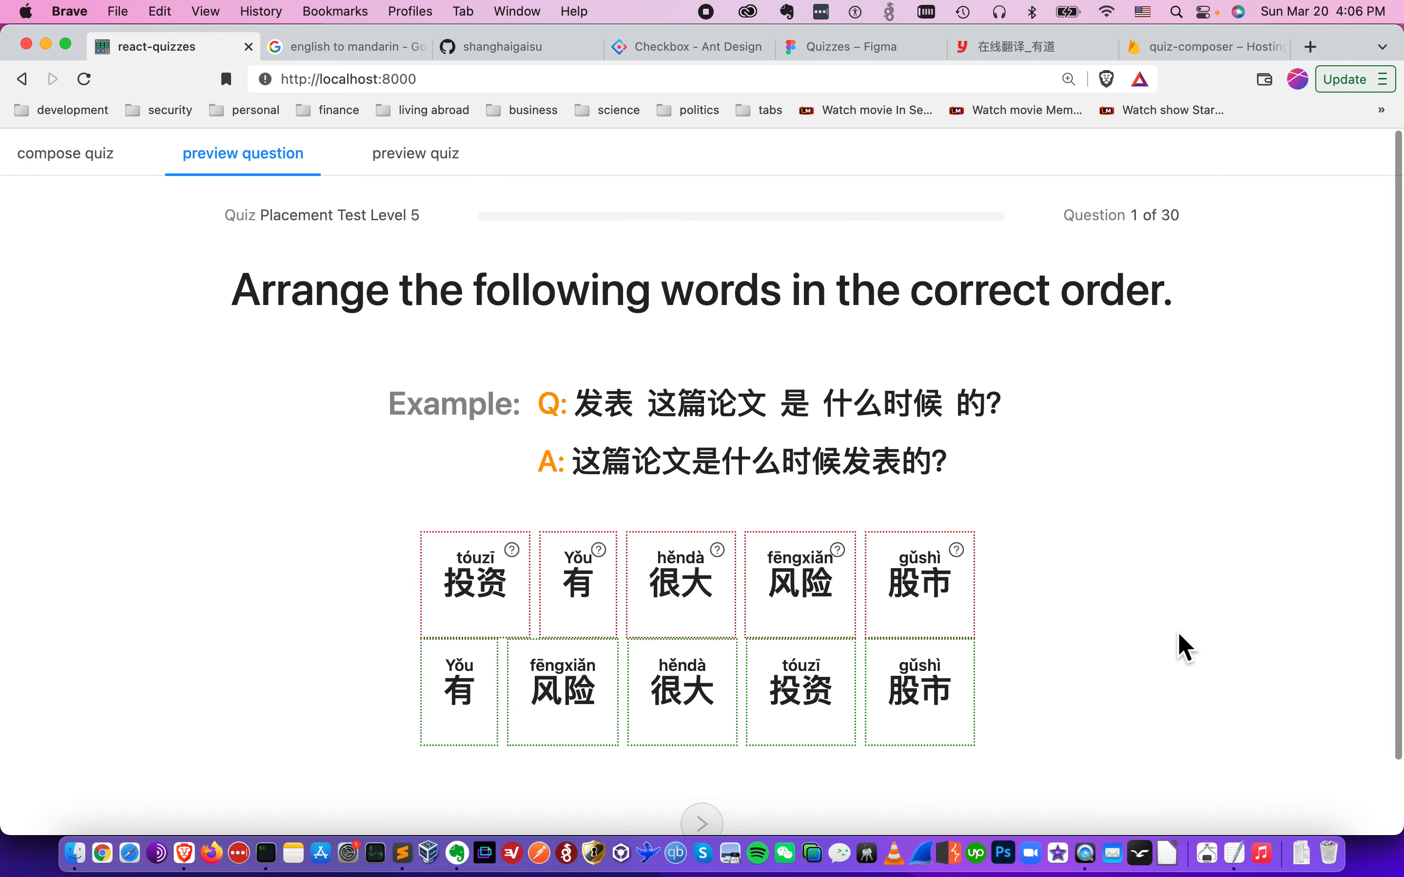